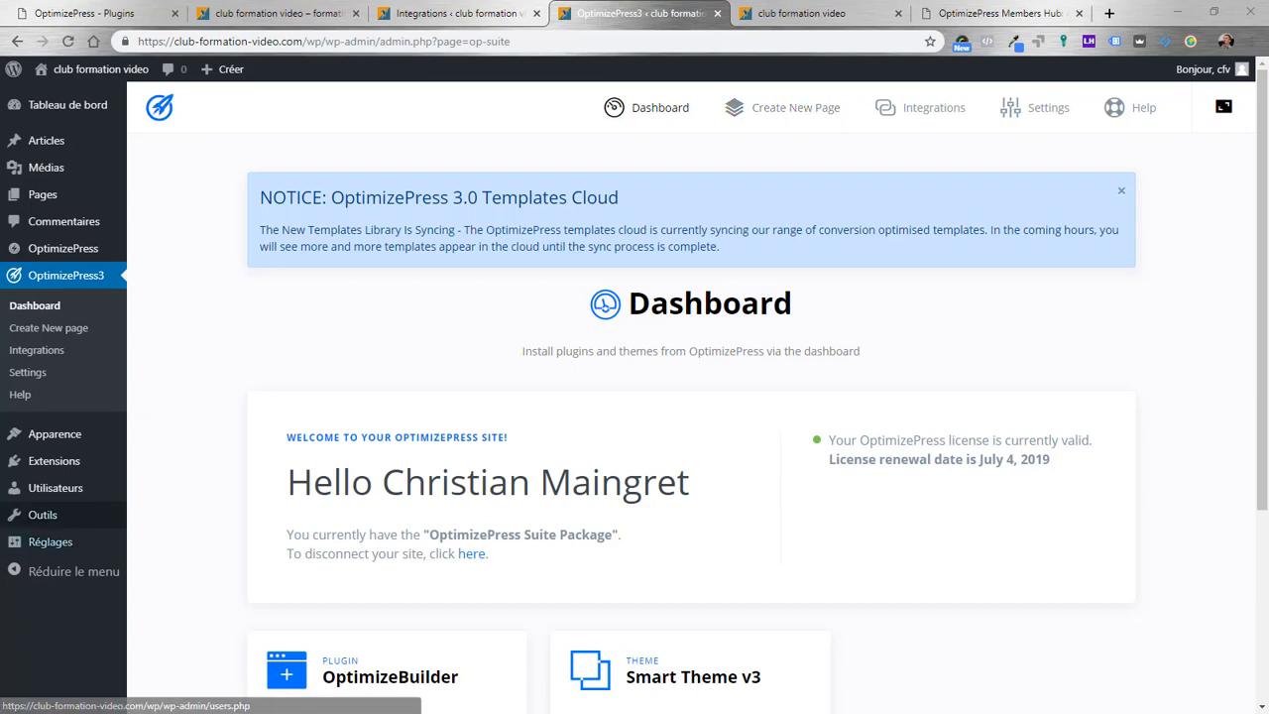
Open the OptimizePress3 page creation screen and expand the full list of template categories
click(12, 336)
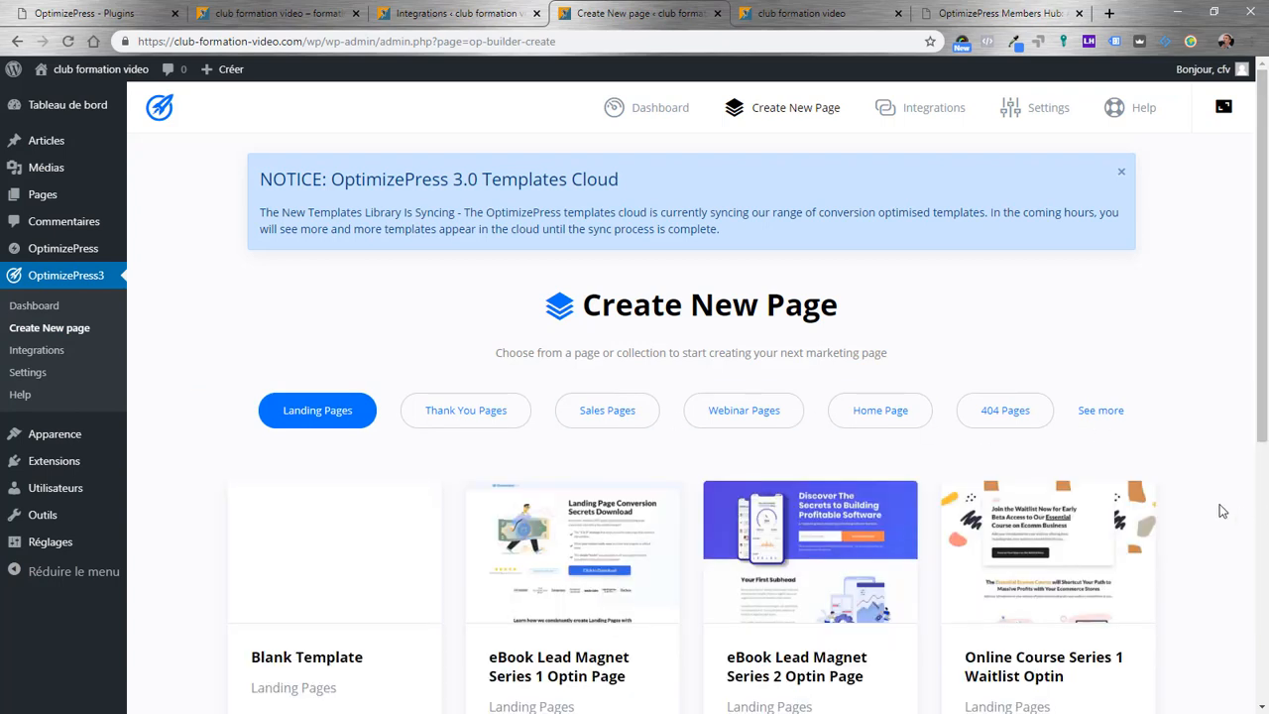
scroll(1238, 430, down, 3)
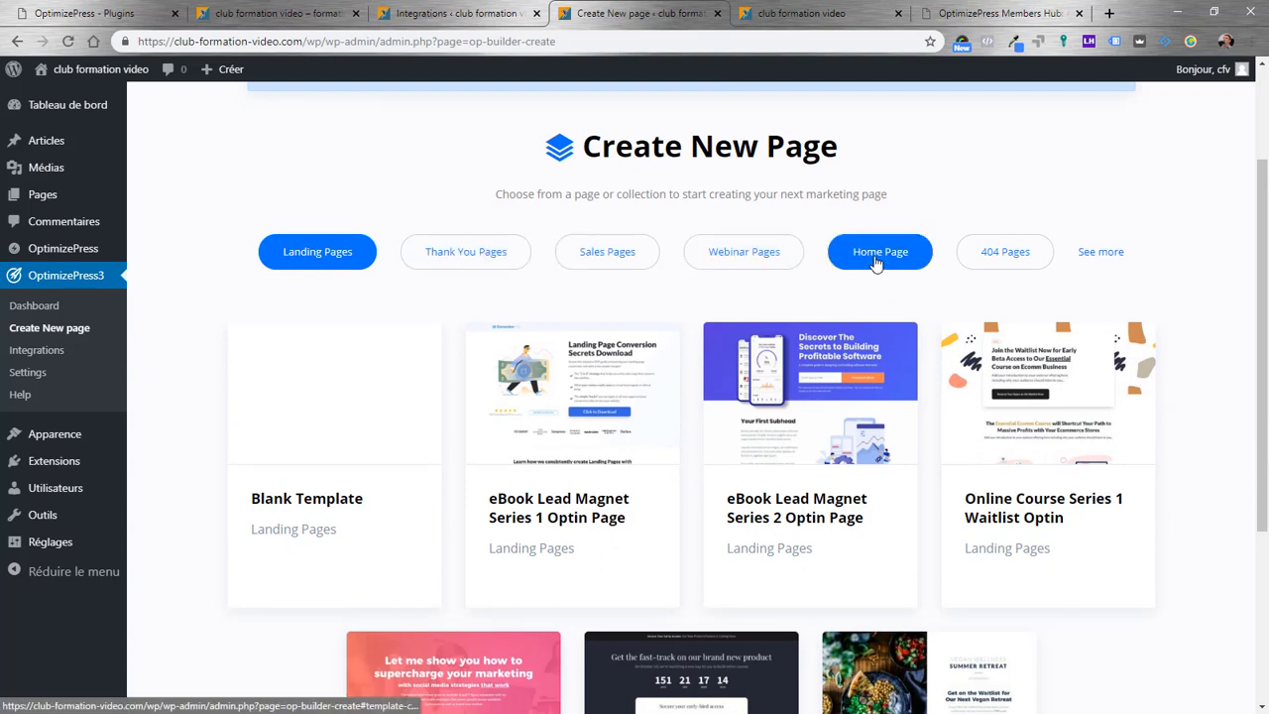
click(1100, 252)
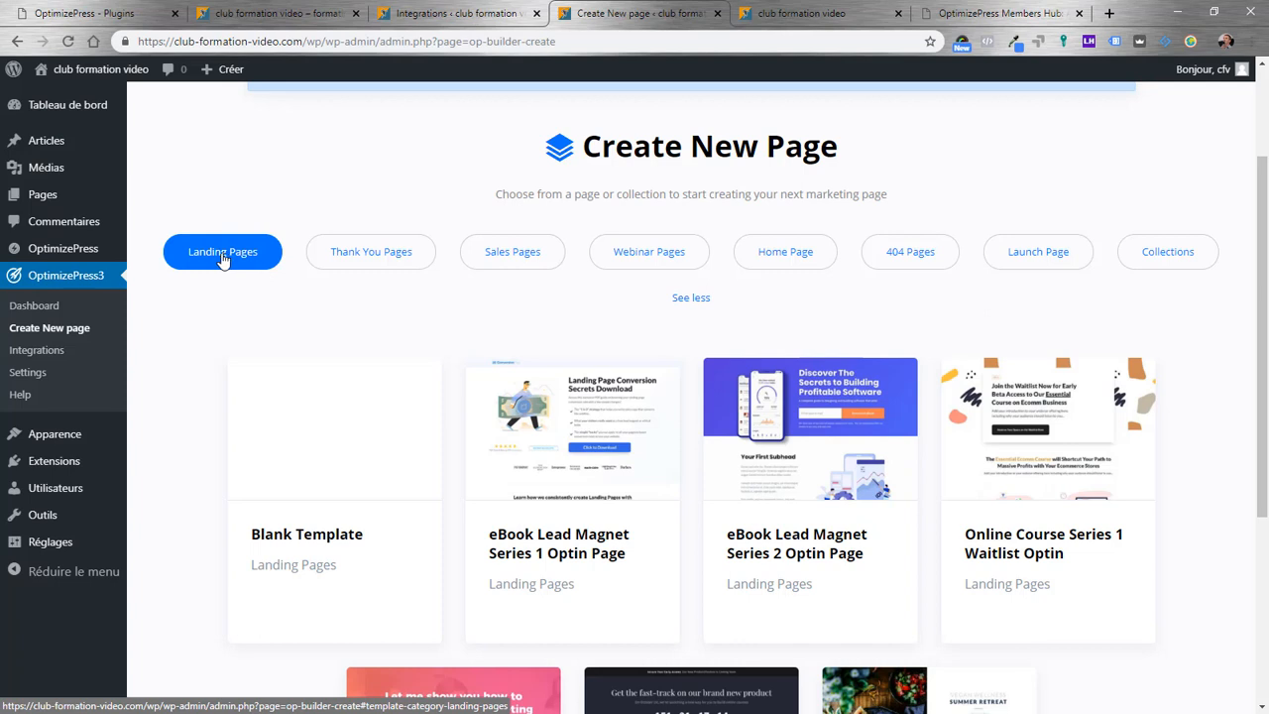
Examine the thumbnails of the landing page templates, from the eBook Lead Magnet designs to the Vegan Retreat one
mouse_move(779, 459)
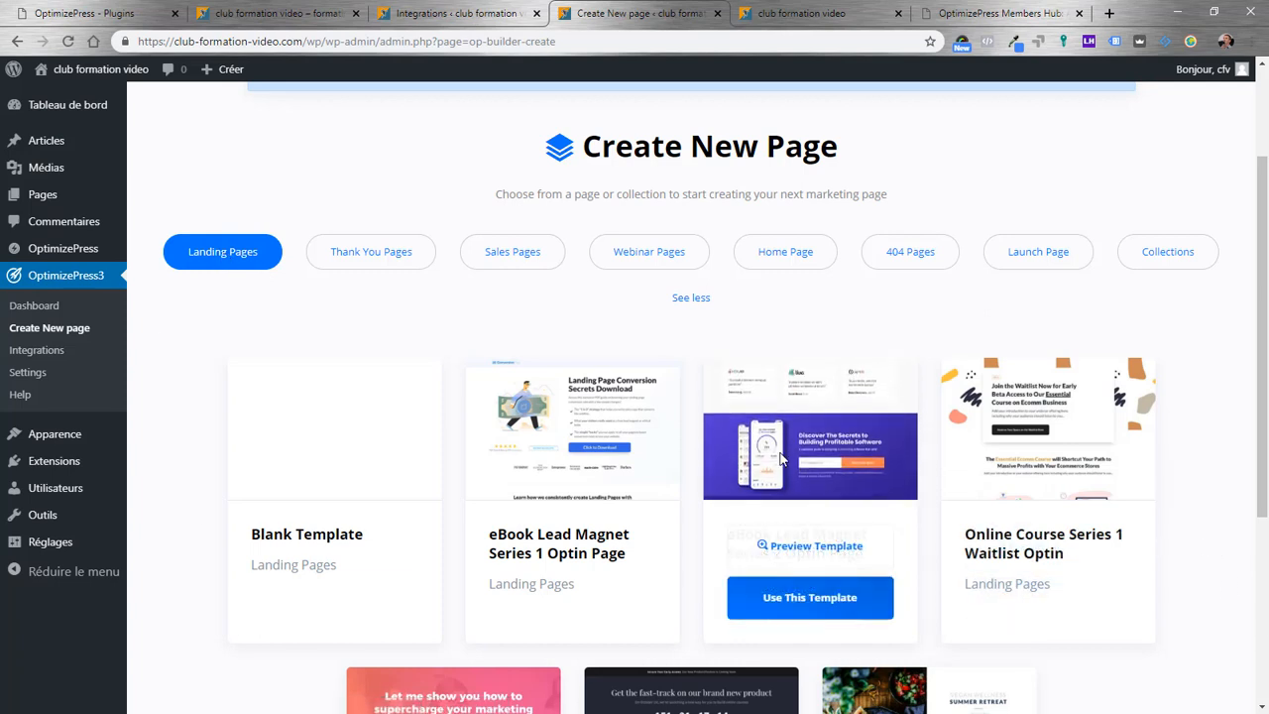
mouse_move(1056, 431)
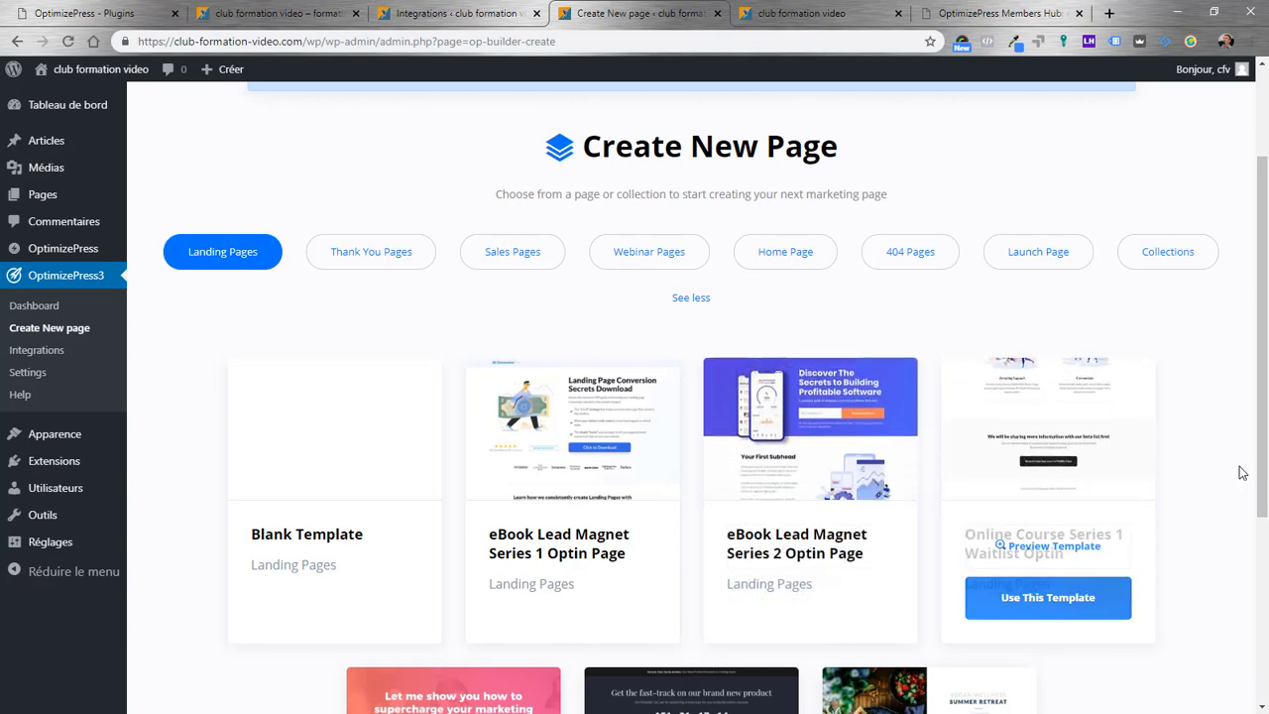
scroll(1219, 471, down, 3)
mouse_move(513, 537)
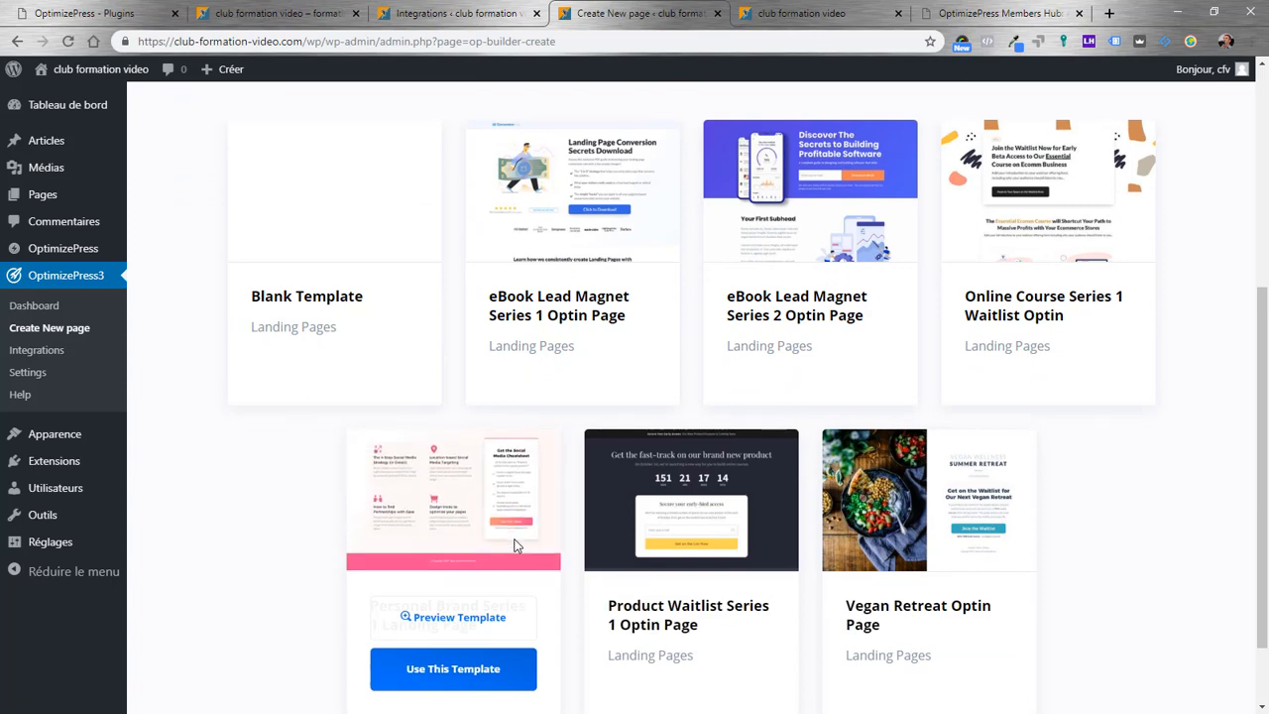
mouse_move(621, 522)
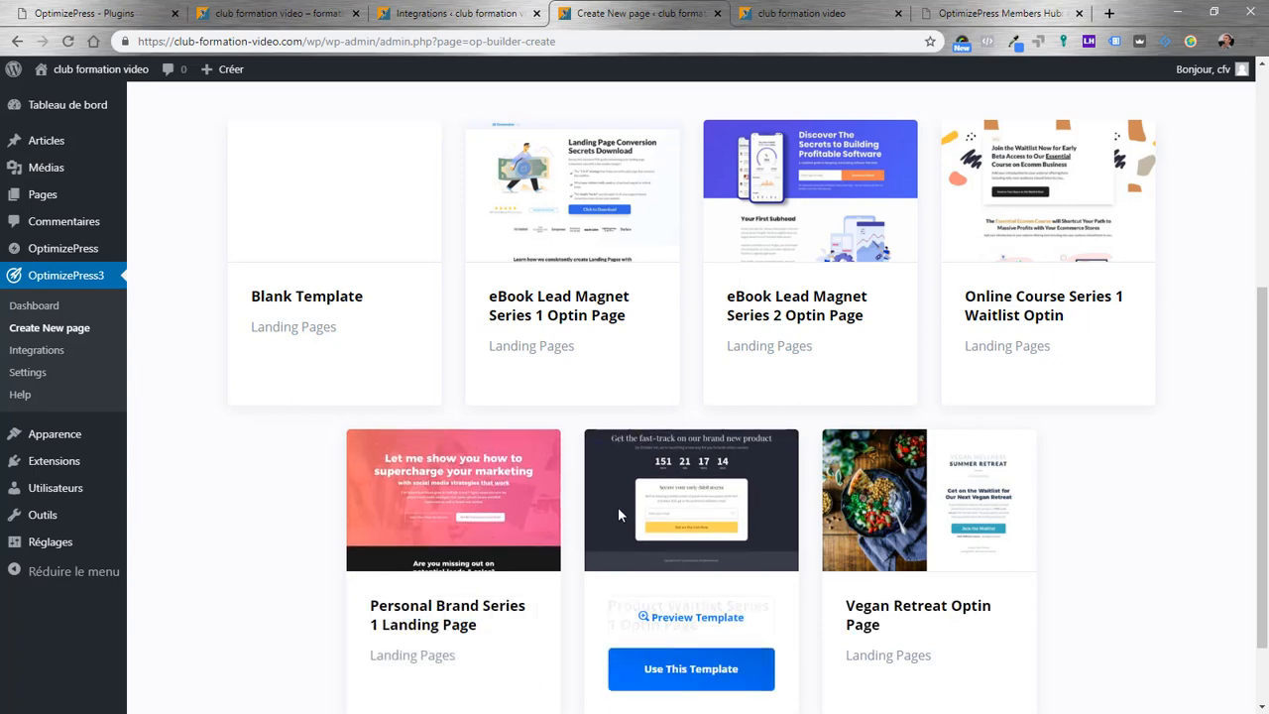
mouse_move(896, 528)
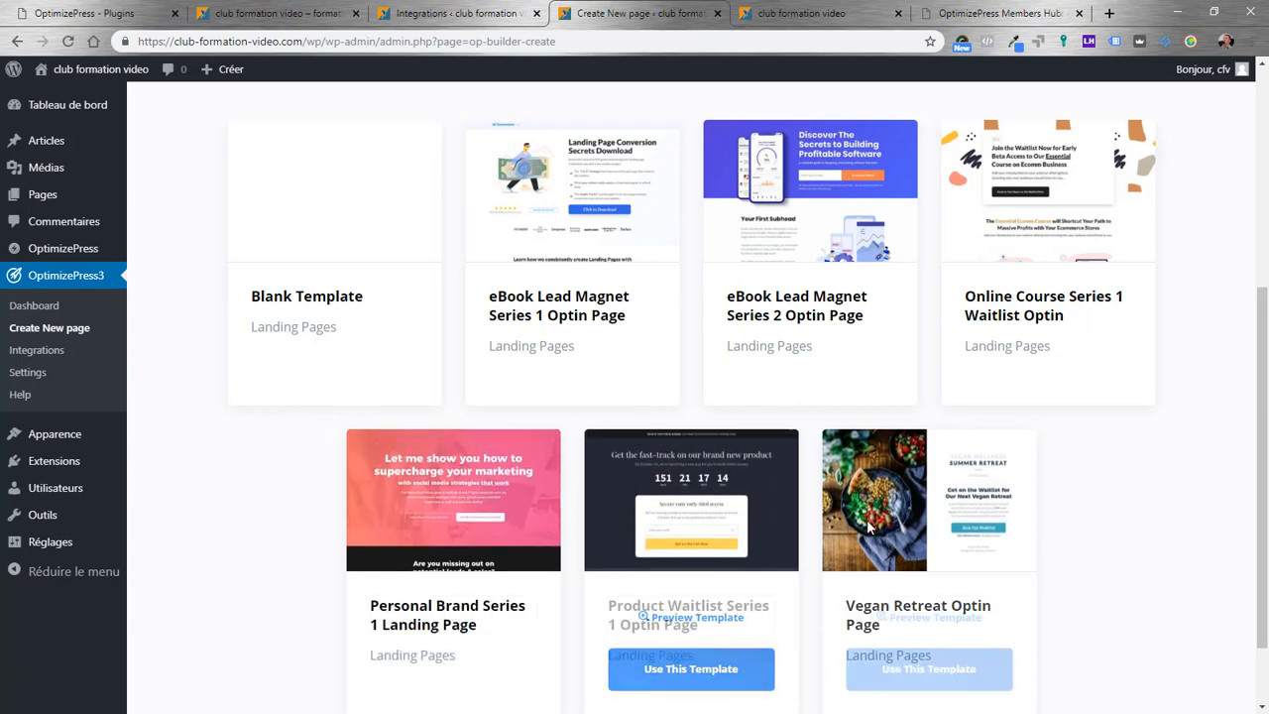
mouse_move(761, 493)
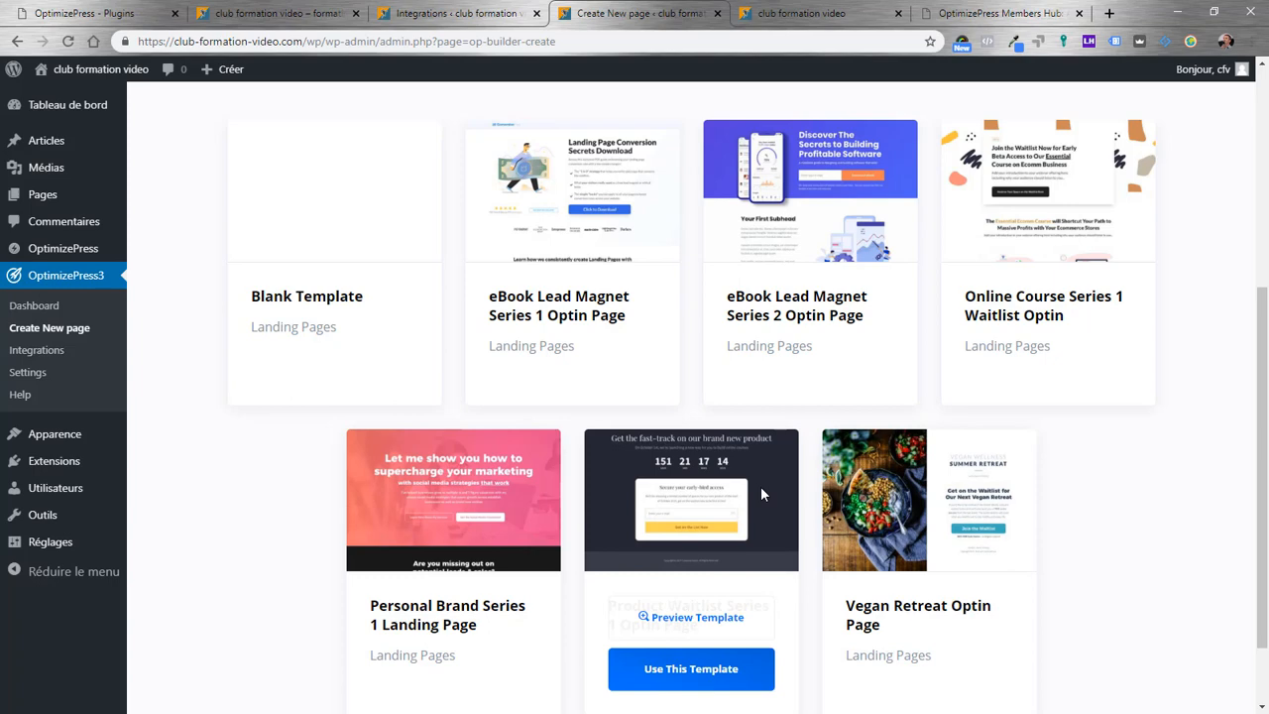
Create a page titled "test template" from the Product Waitlist Series 1 Optin Page template
click(694, 670)
click(363, 392)
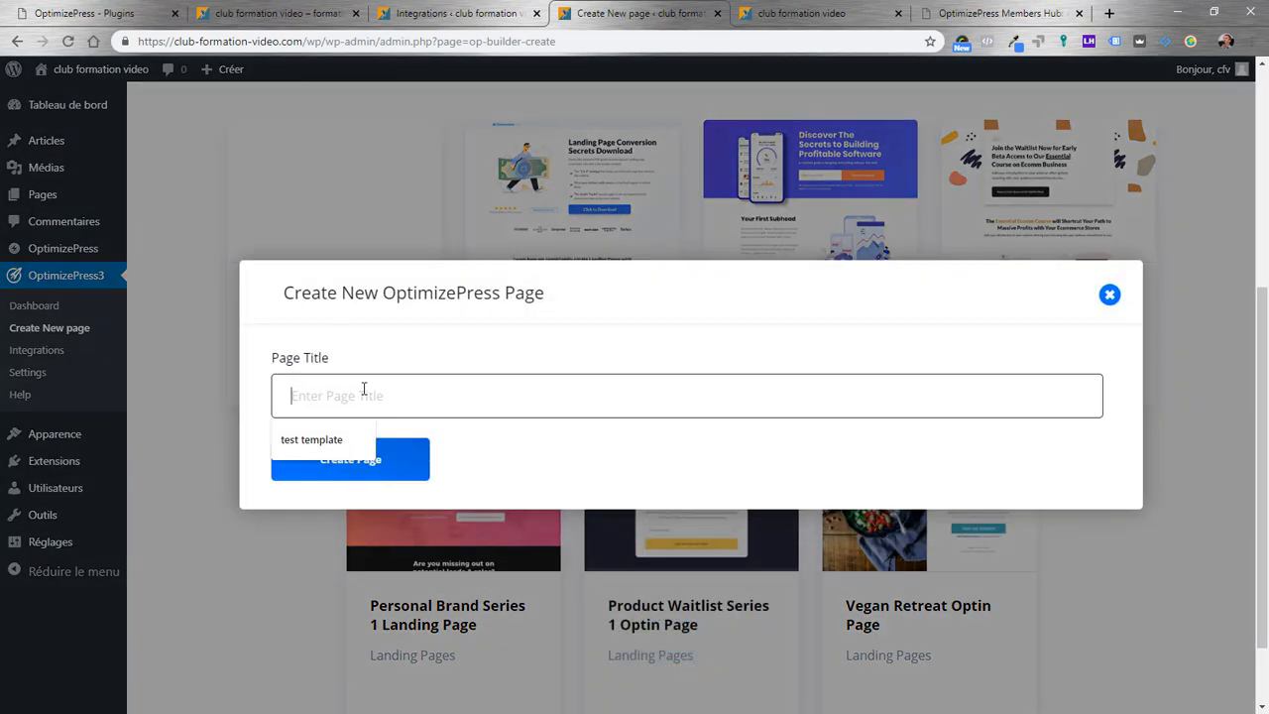
text(test template)
click(337, 440)
click(351, 459)
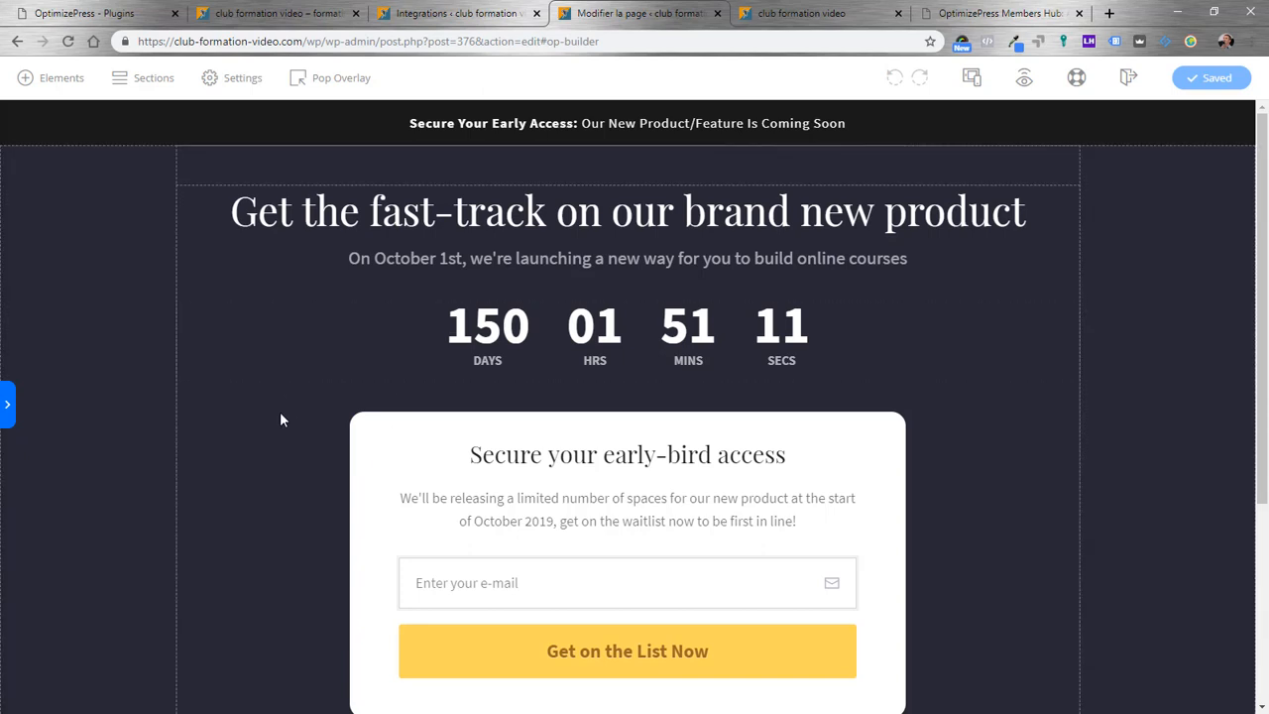
Examine the layout and general elements available in the page builder, and hide the element list again
click(8, 405)
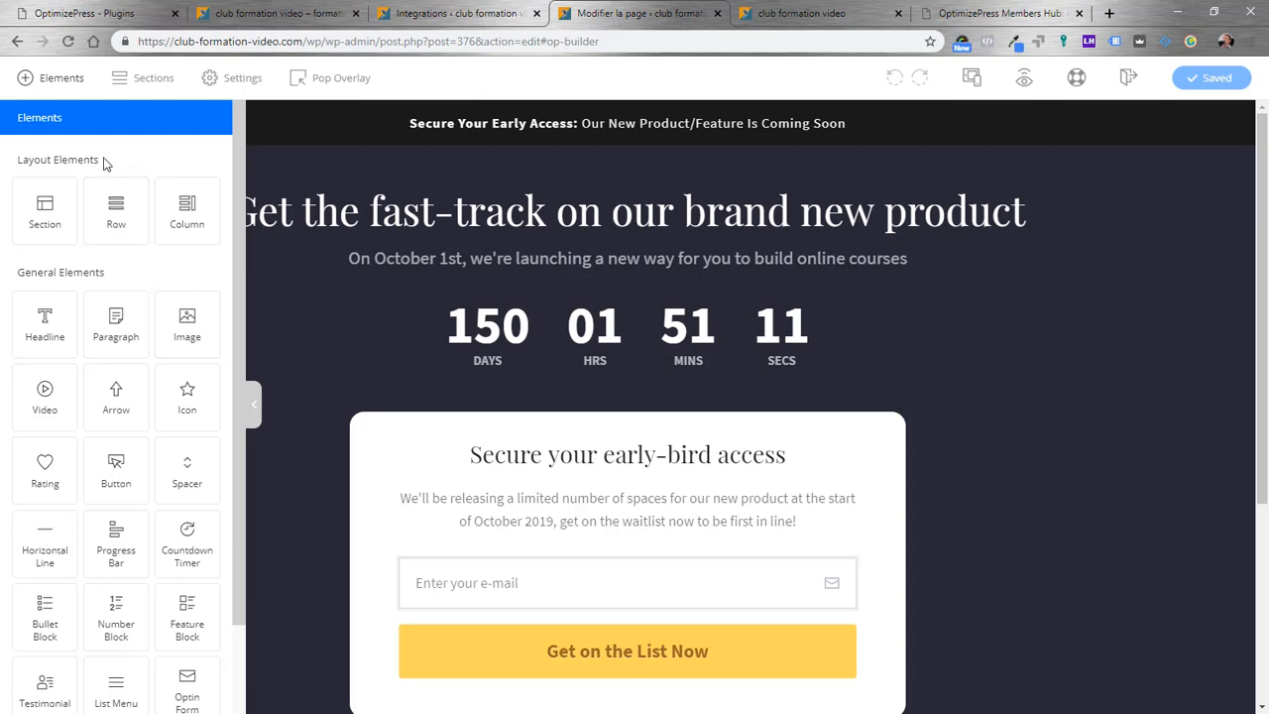
drag(106, 158, 45, 157)
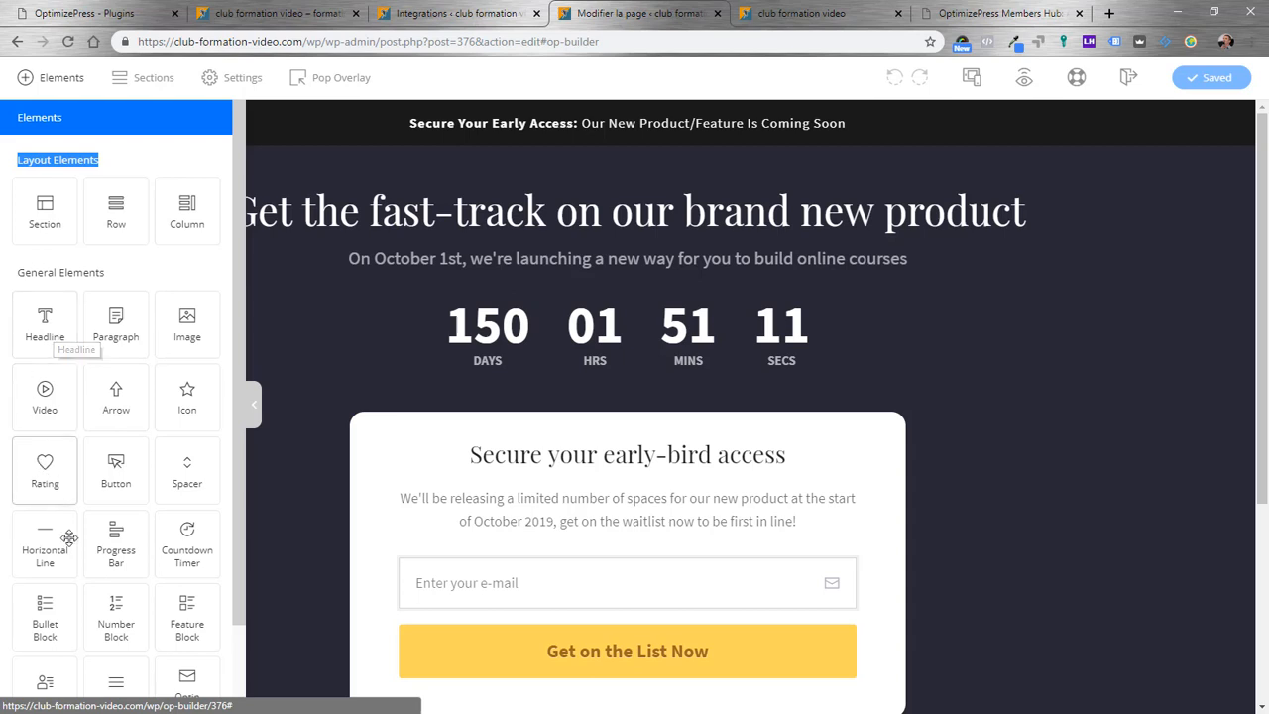
scroll(87, 572, down, 1)
scroll(94, 555, up, 2)
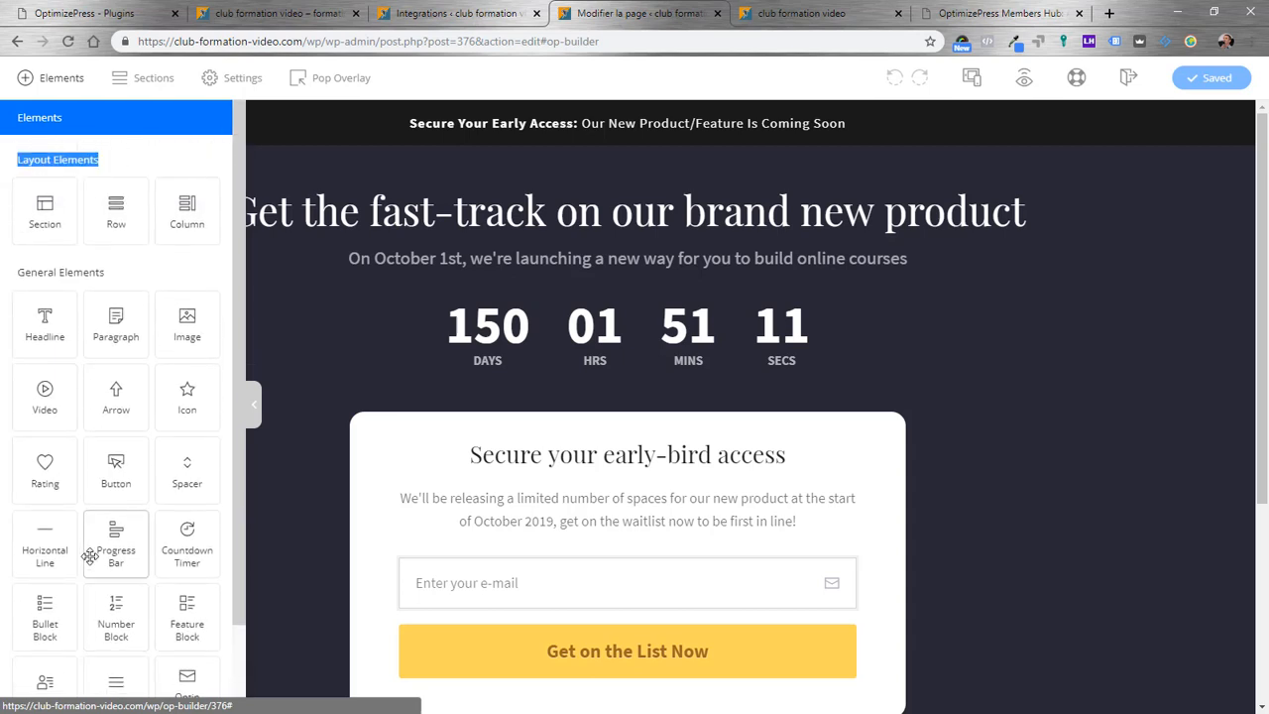
scroll(105, 552, down, 1)
scroll(105, 551, down, 1)
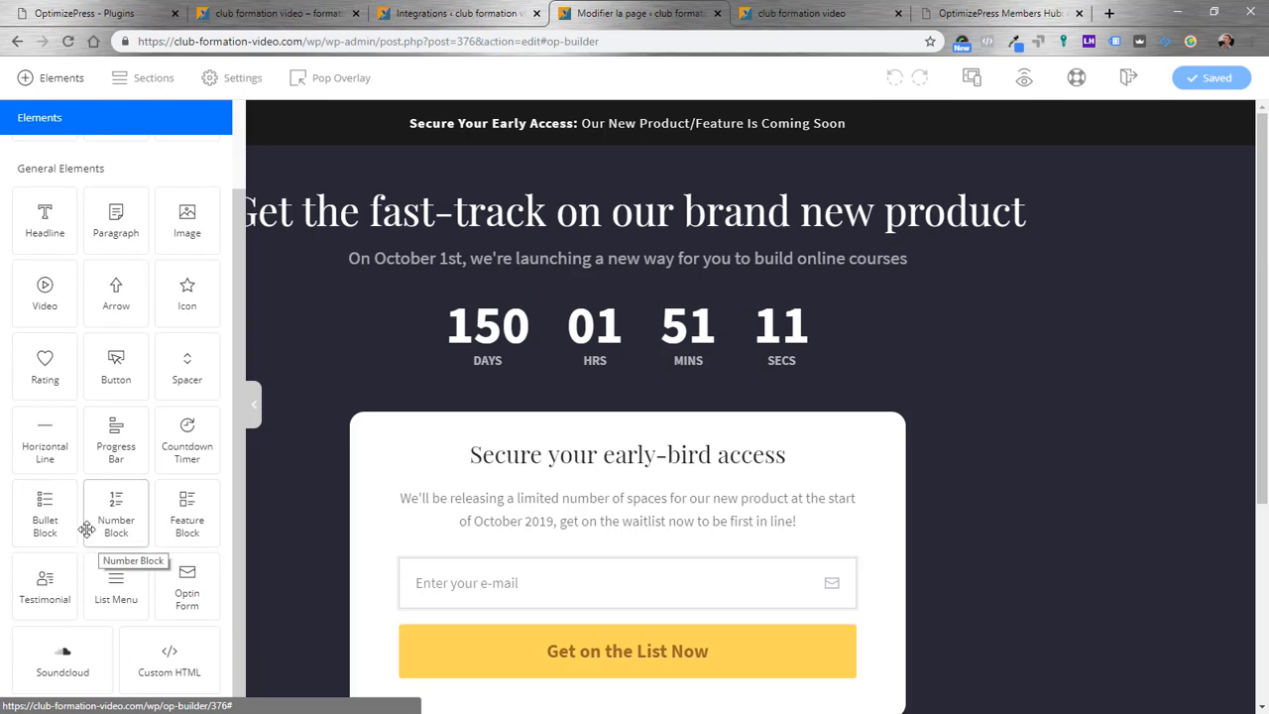
scroll(99, 541, up, 2)
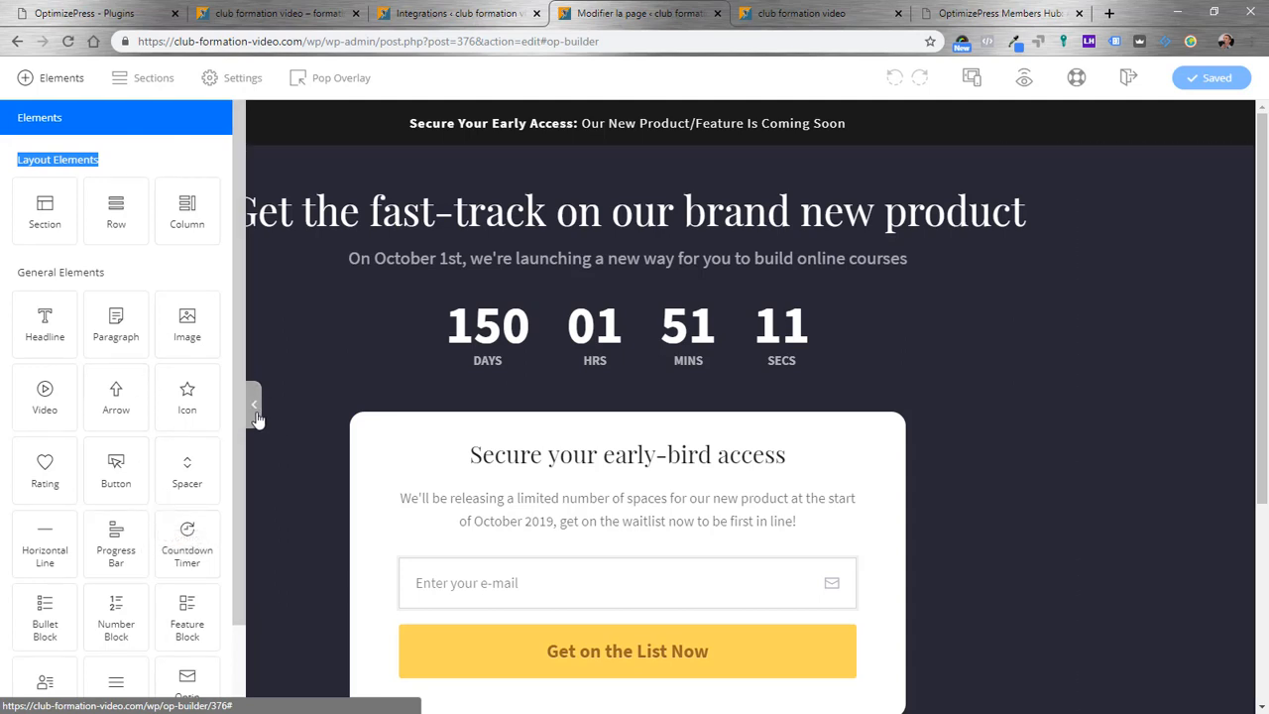
click(253, 410)
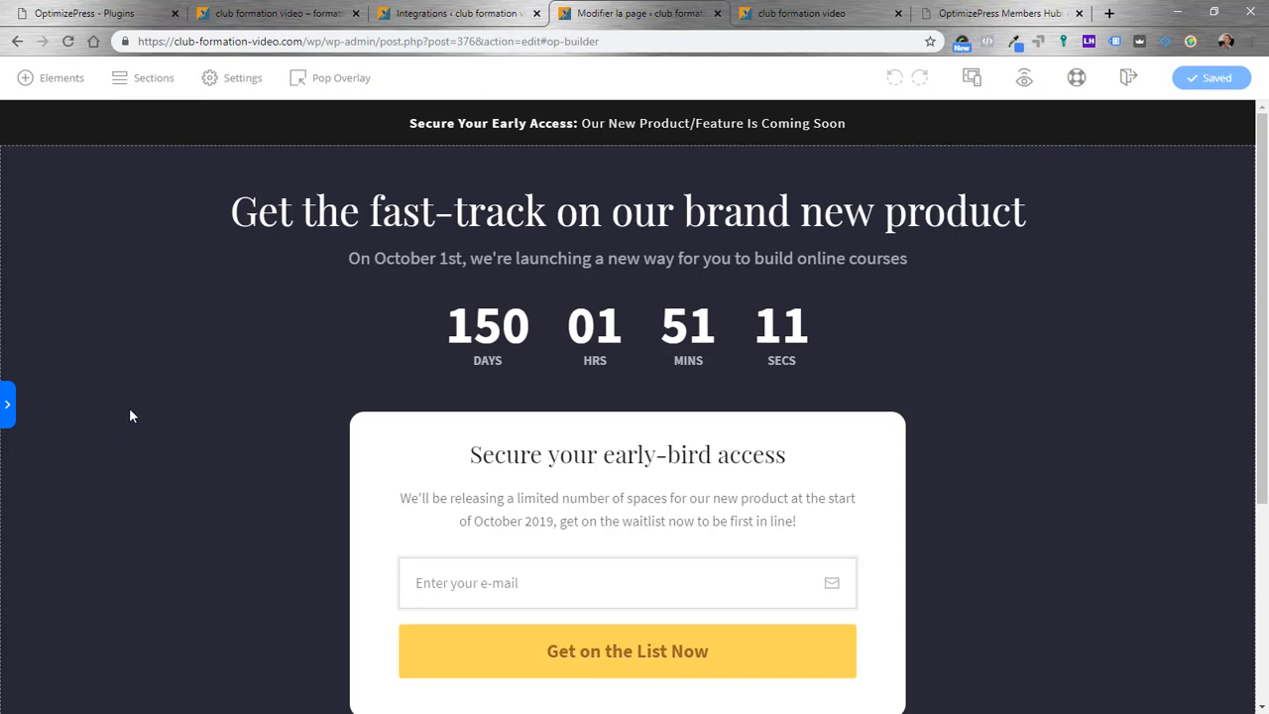
Reduce the bottom padding of the dark "Secure Your Early Access" section to 0 px
click(47, 149)
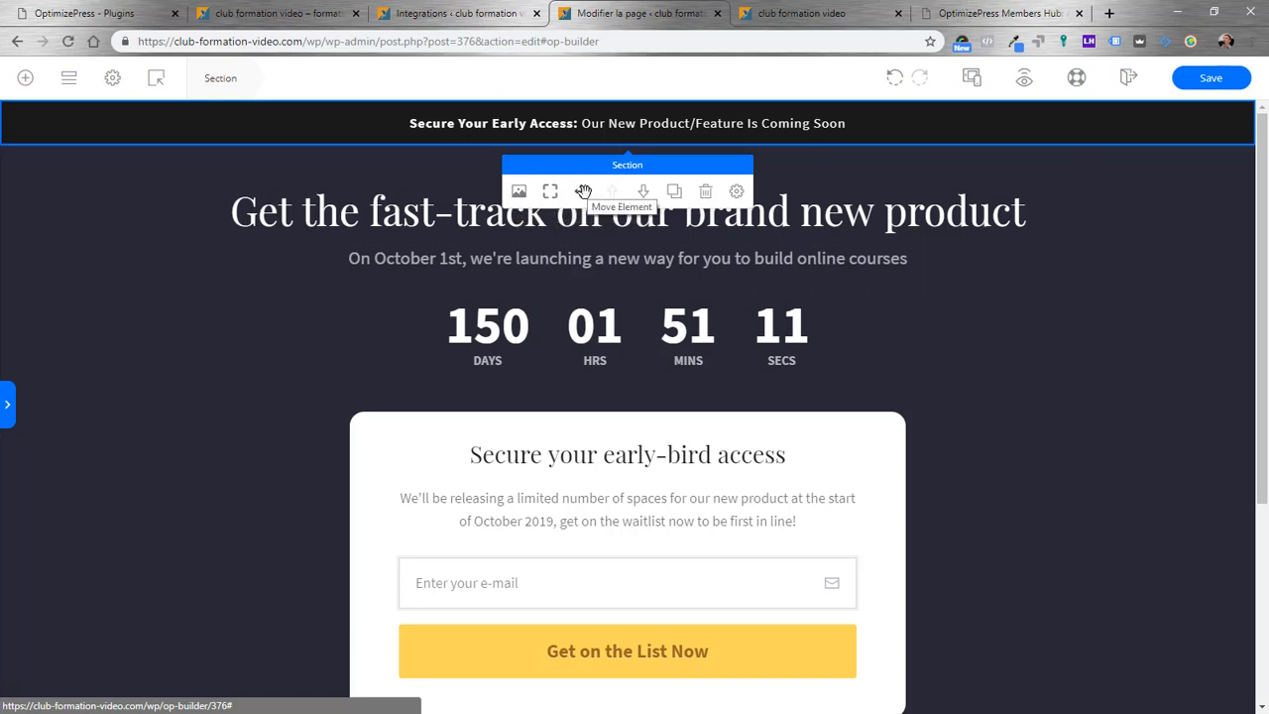
mouse_move(583, 190)
mouse_down()
mouse_move(578, 261)
mouse_move(573, 175)
mouse_up()
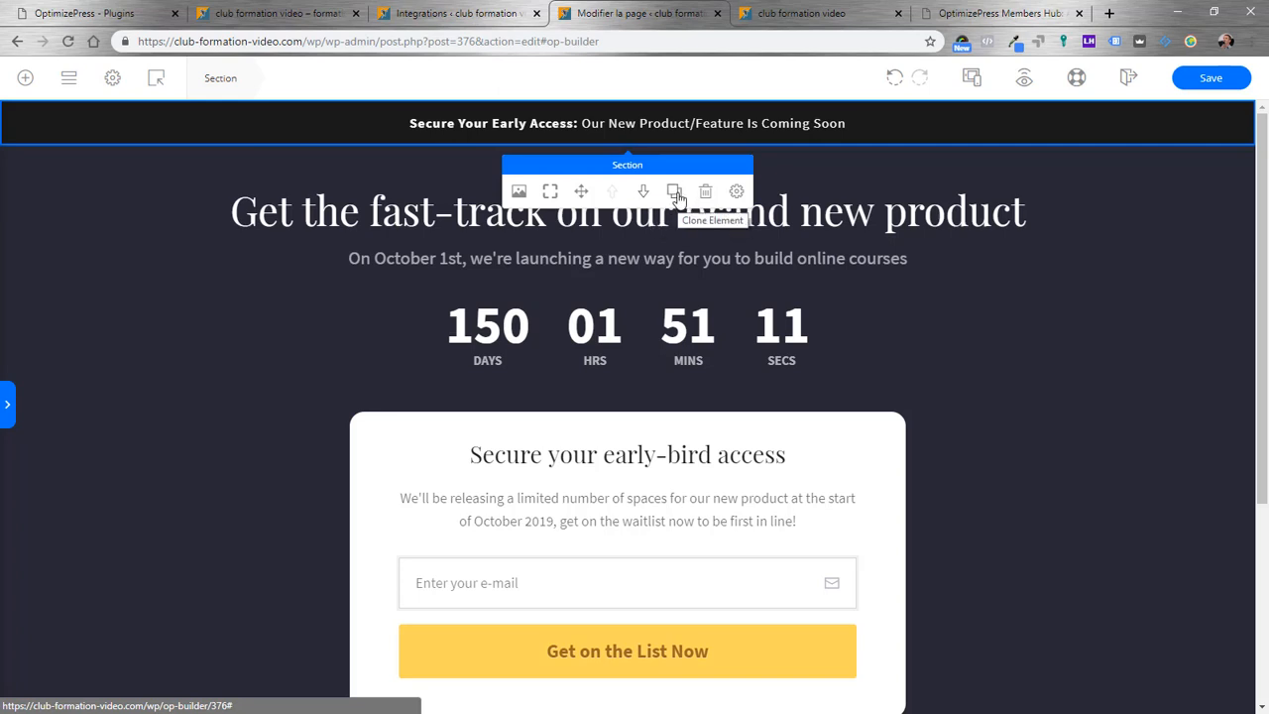
click(737, 192)
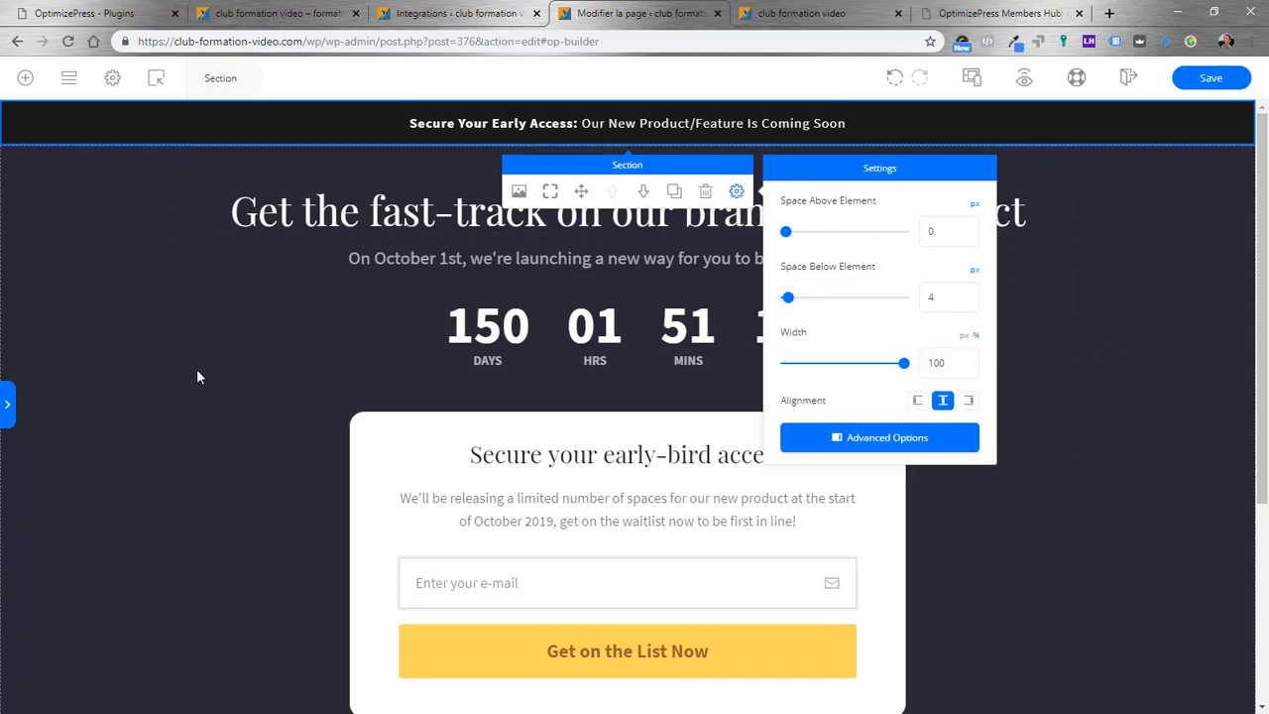
click(8, 406)
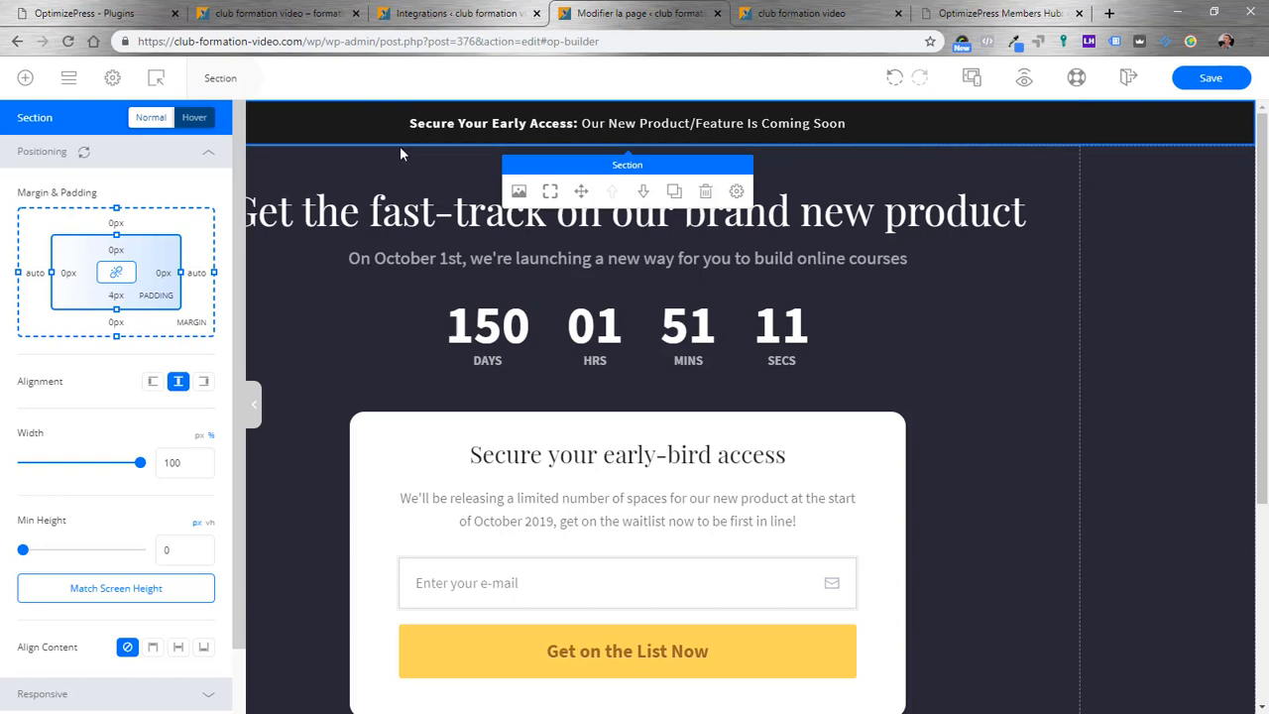
mouse_move(403, 143)
mouse_down()
mouse_move(406, 184)
mouse_move(409, 145)
mouse_move(369, 169)
mouse_move(380, 139)
mouse_up()
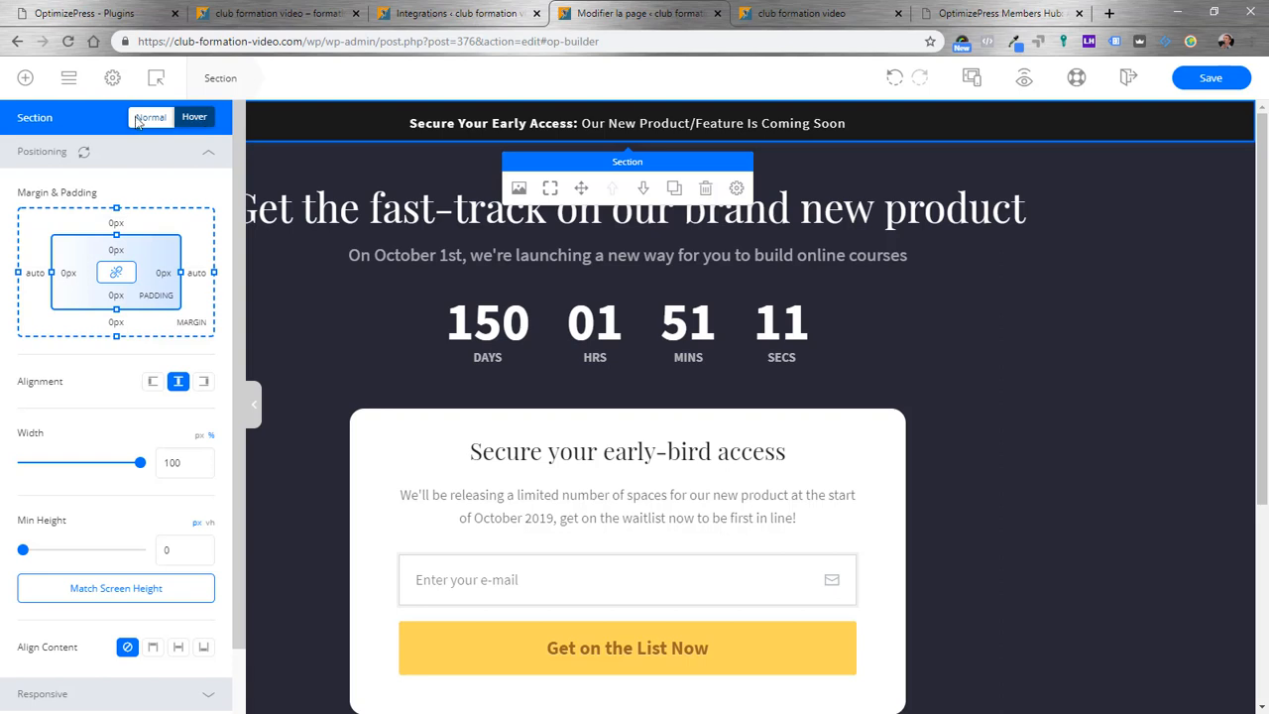
Review the hover and normal state options of the announcement section, and close its settings
click(195, 117)
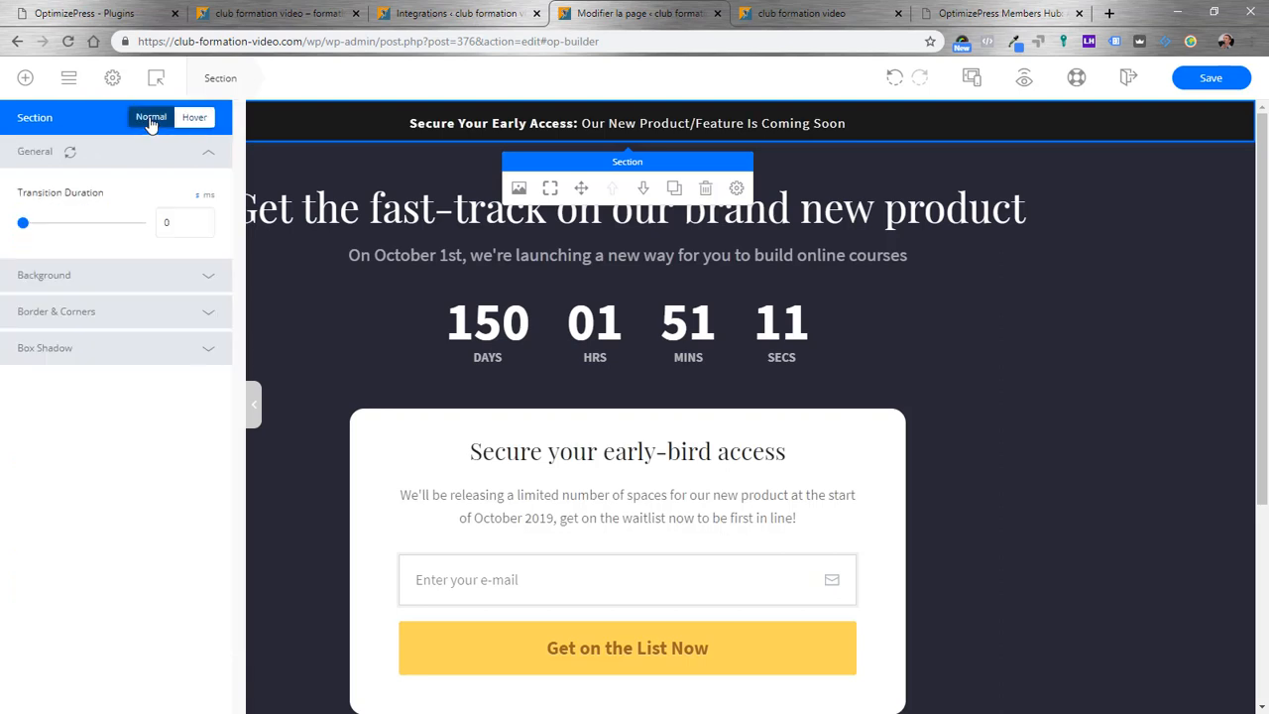
click(151, 119)
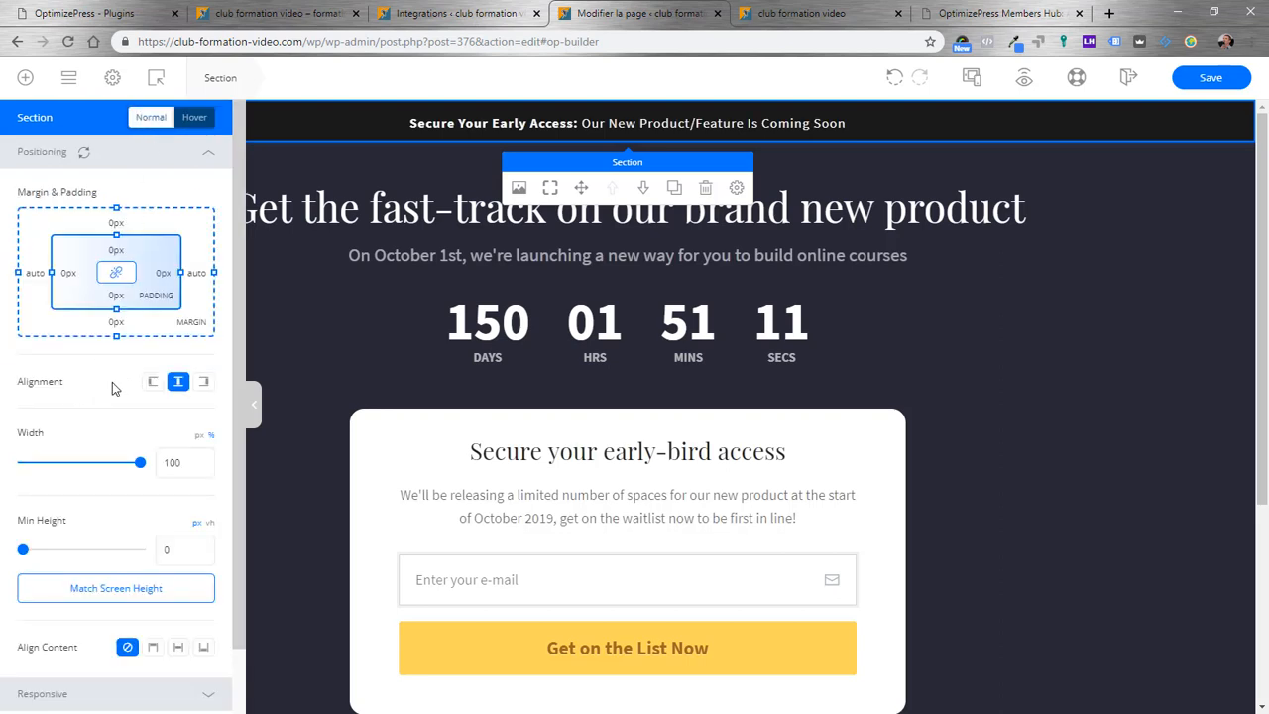
scroll(139, 511, down, 1)
scroll(87, 614, up, 1)
click(255, 406)
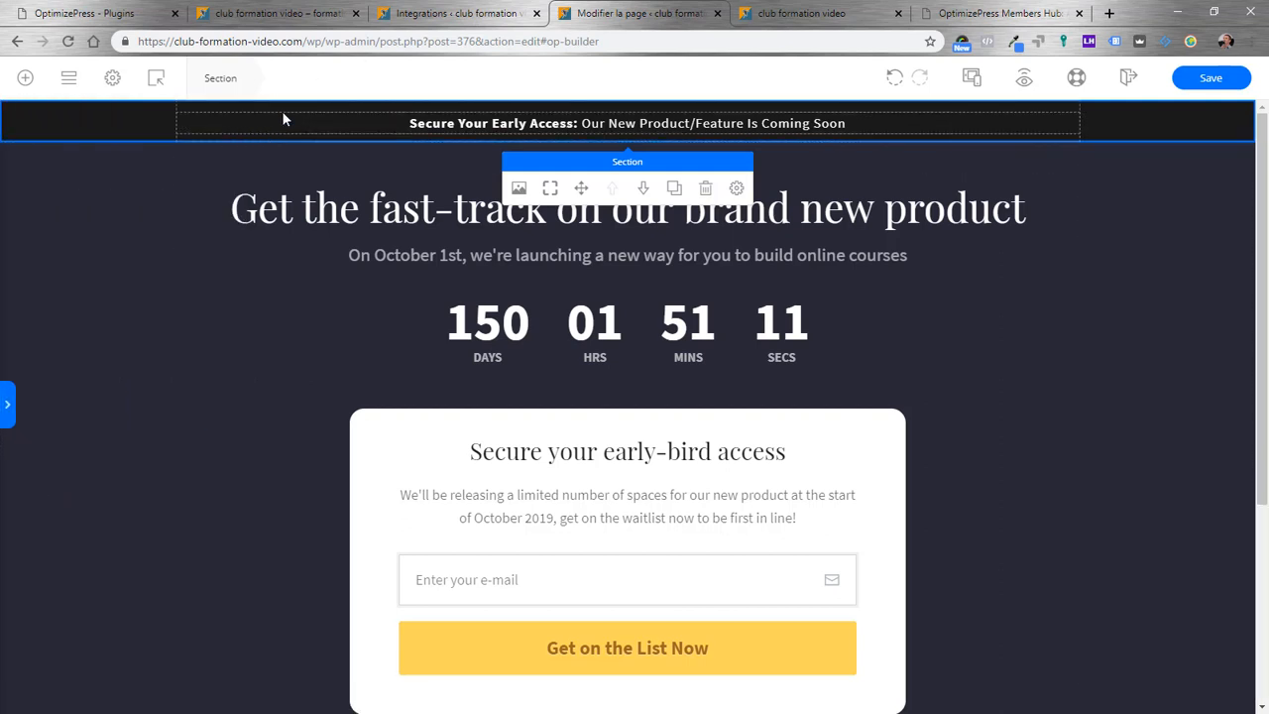
Inspect the element toolbars of the announcement bar's row and text, the early-bird card's row and the opt-in form
click(178, 115)
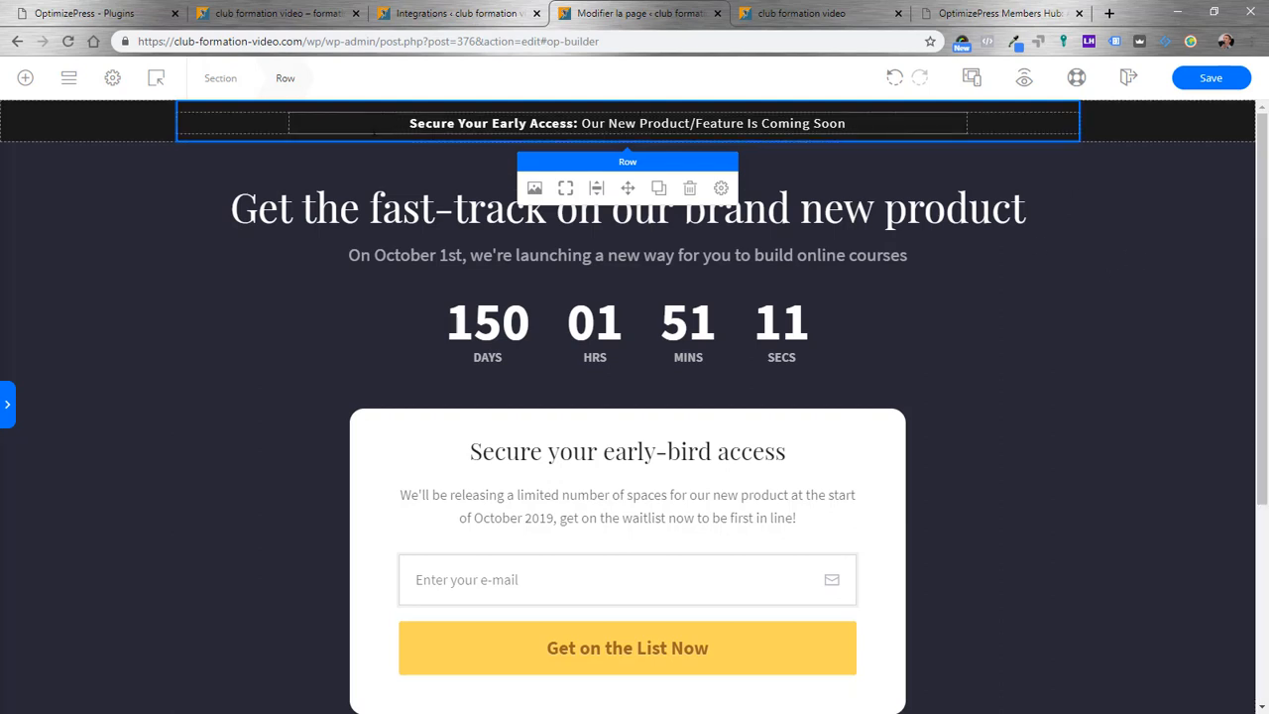
click(359, 123)
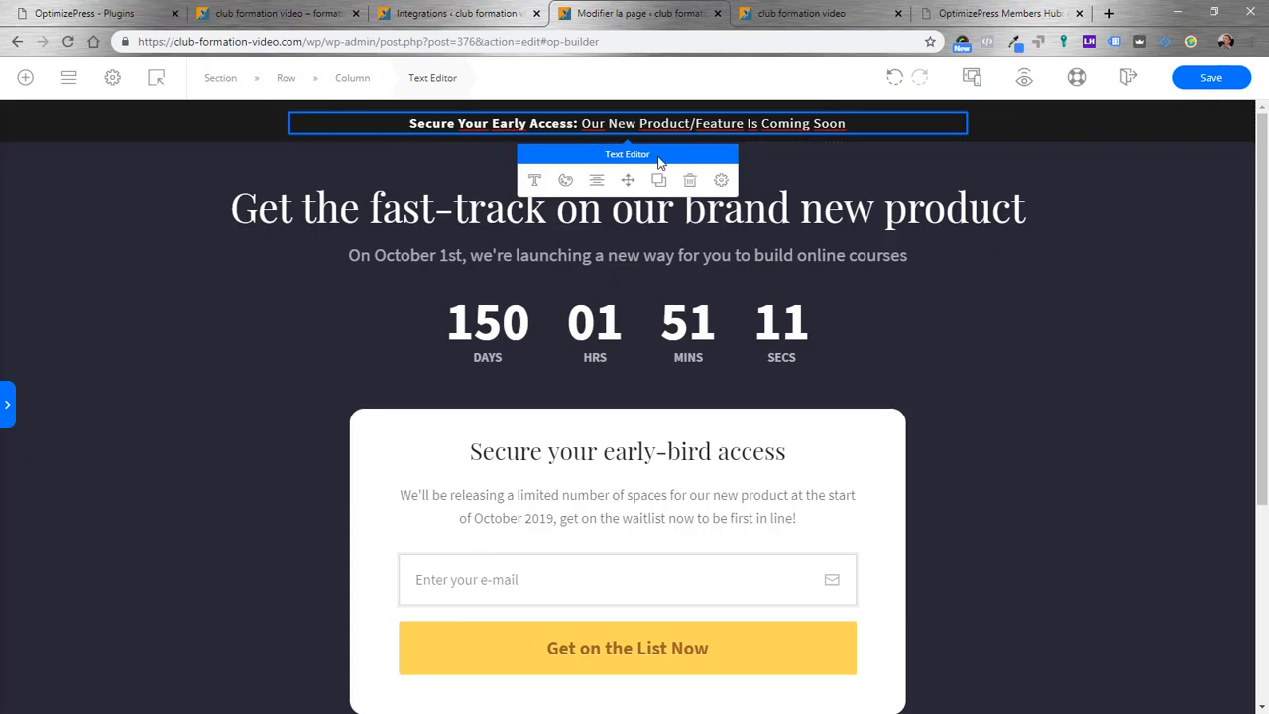
click(587, 427)
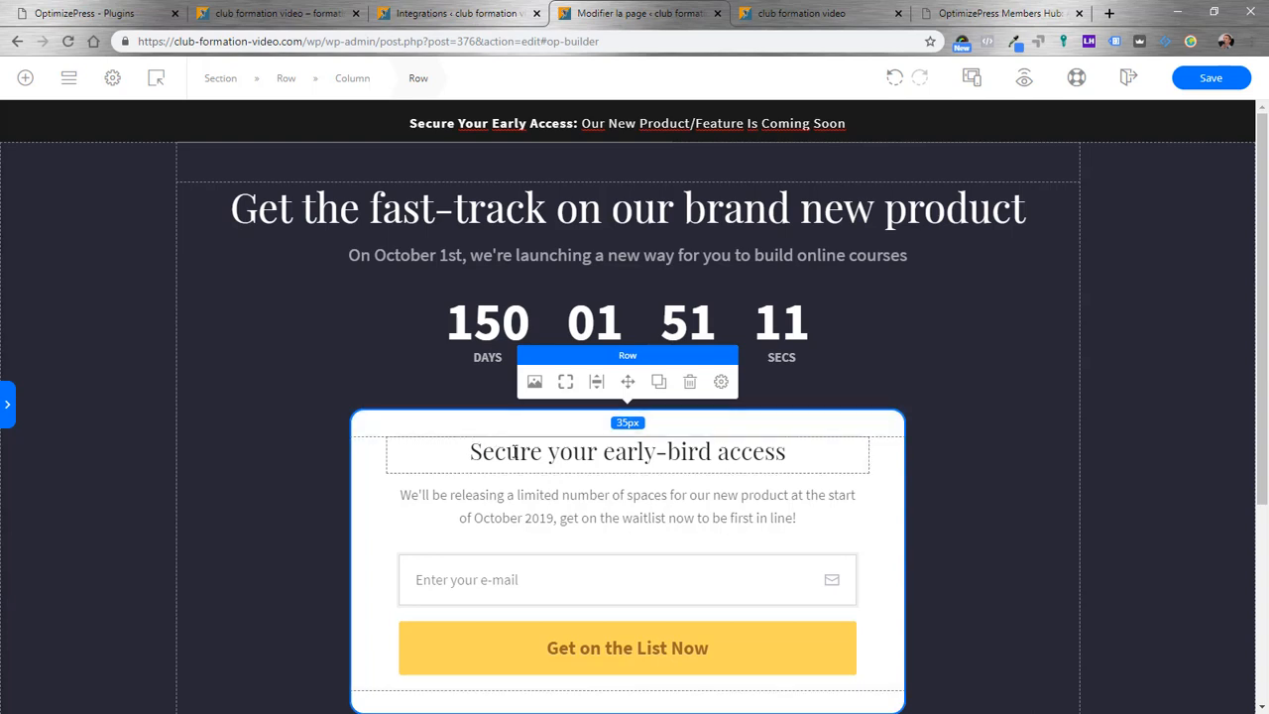
click(536, 548)
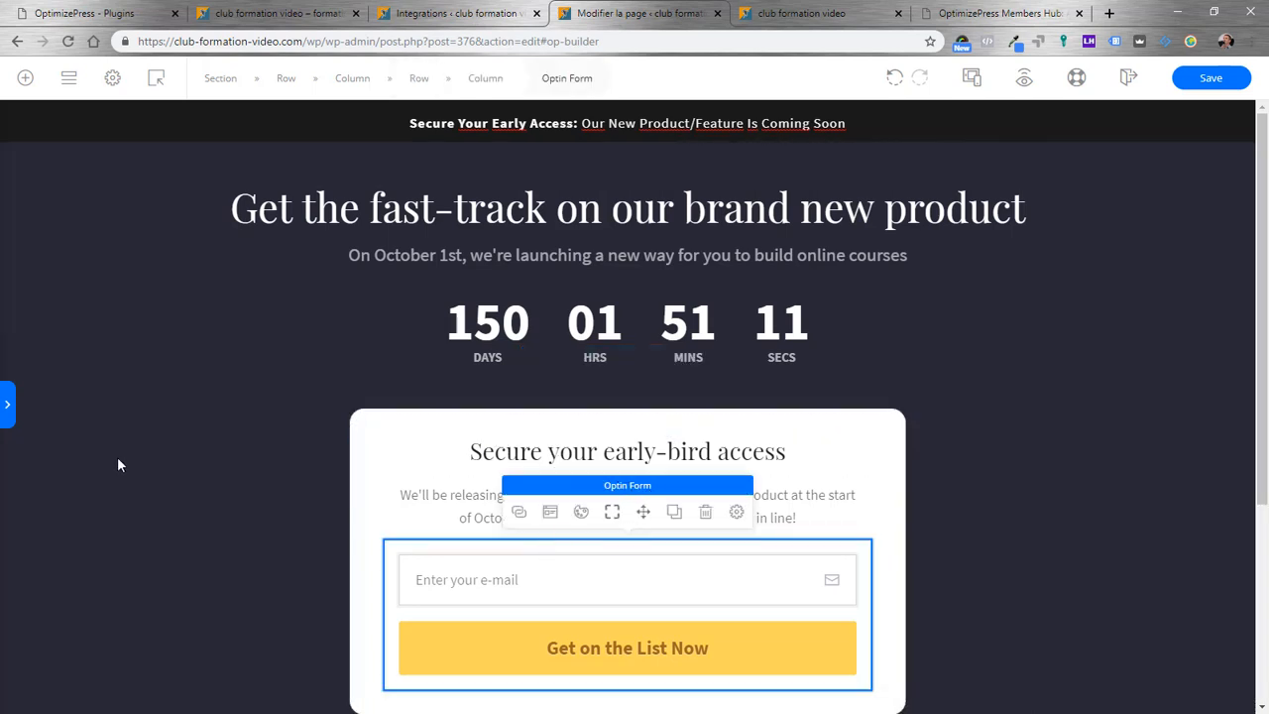
Examine the opt-in form's advanced field and positioning options
click(10, 415)
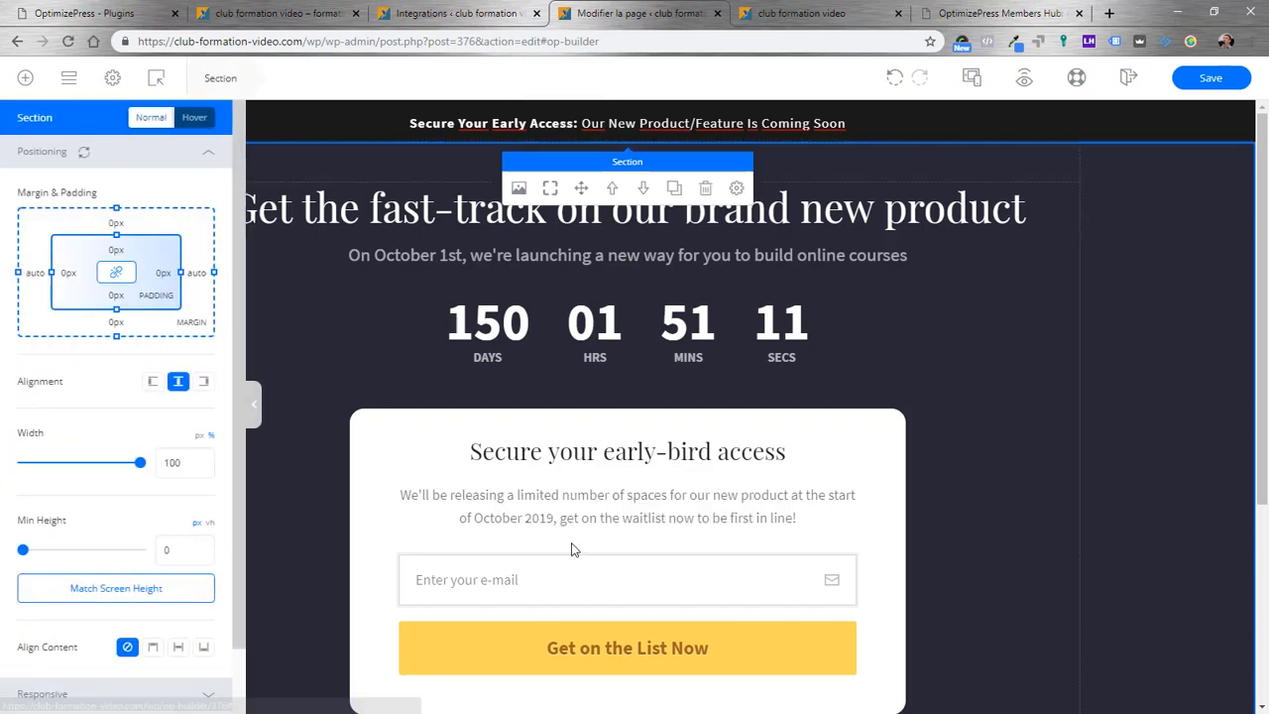
click(635, 499)
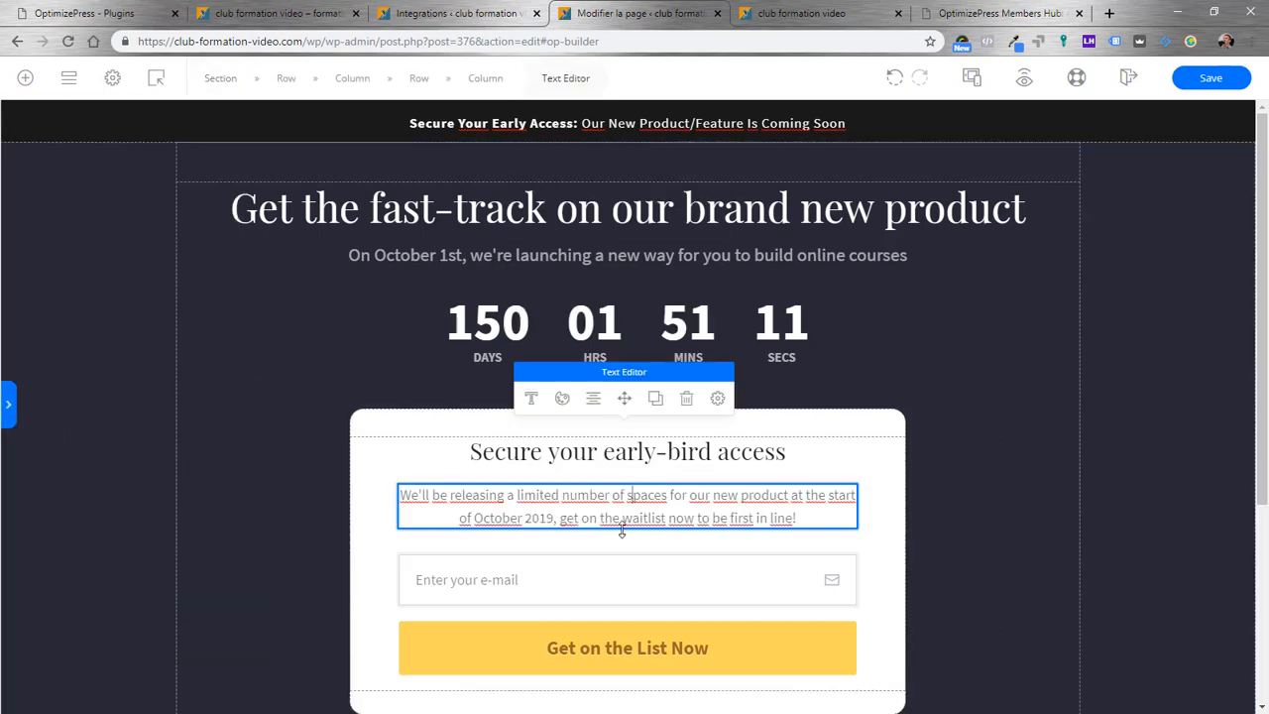
click(623, 578)
click(449, 544)
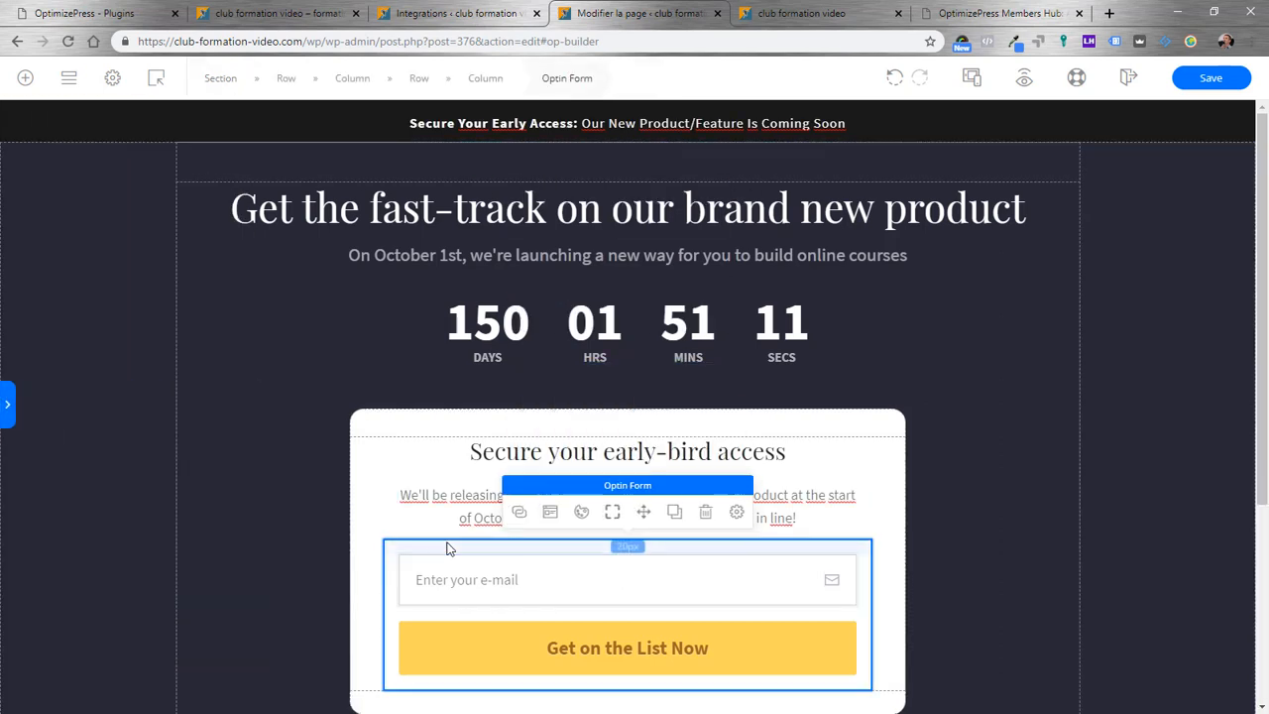
click(12, 404)
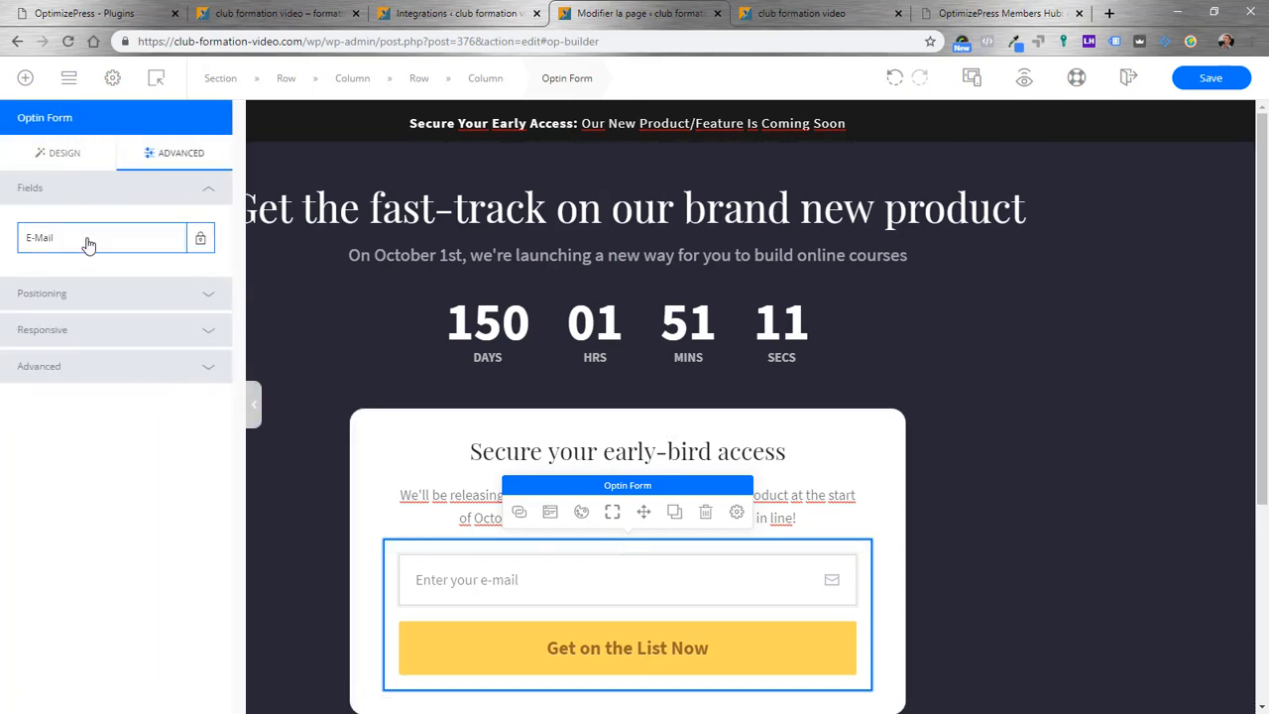
click(209, 298)
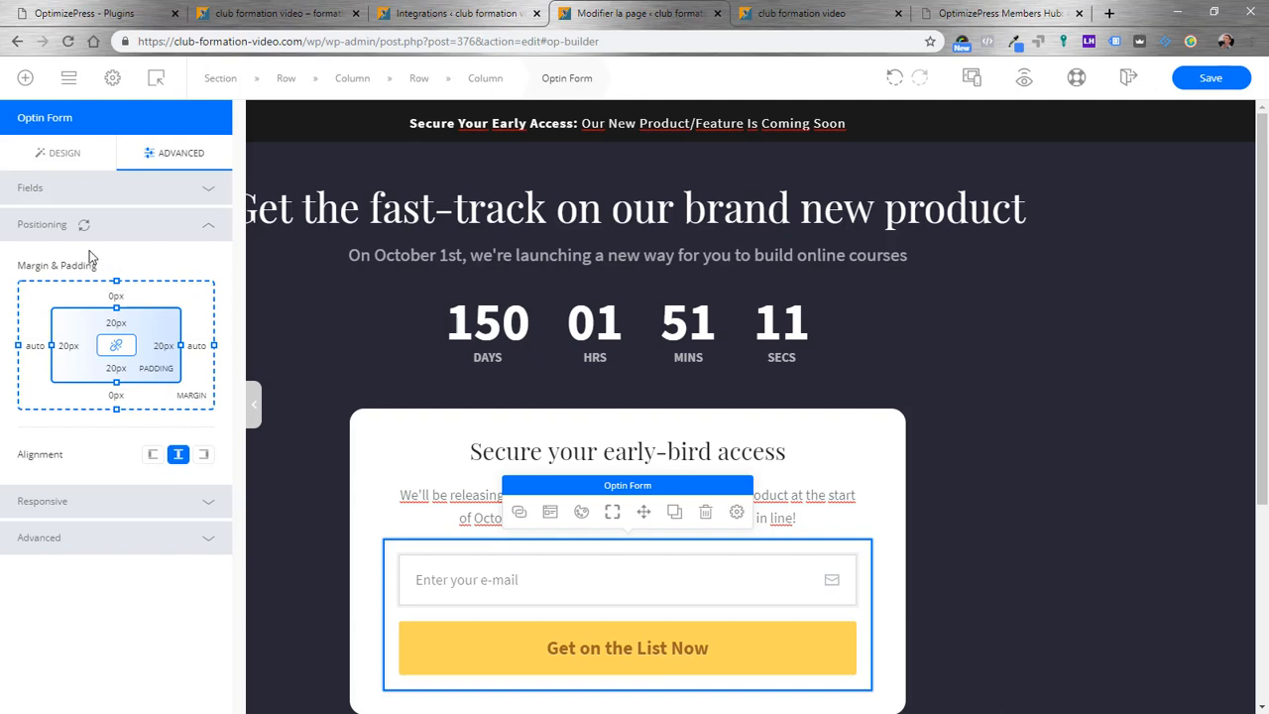
click(208, 228)
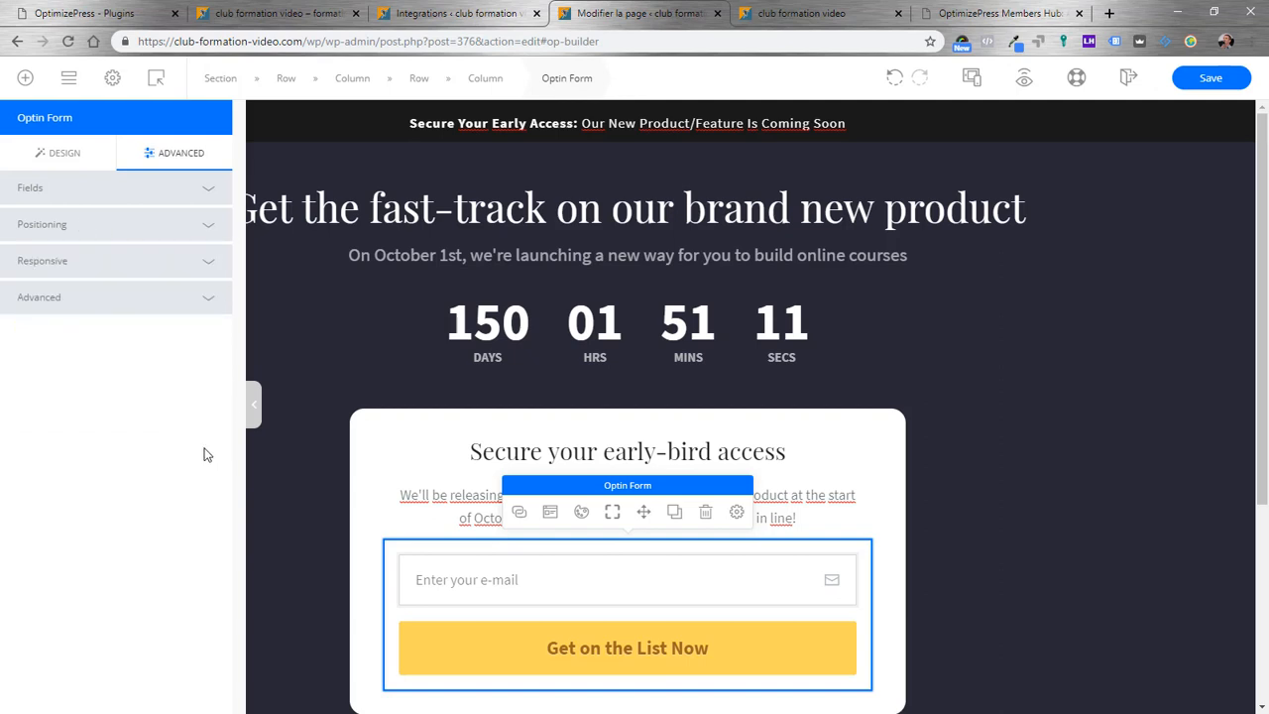
Examine the positioning settings of the announcement bar's column and row
click(254, 404)
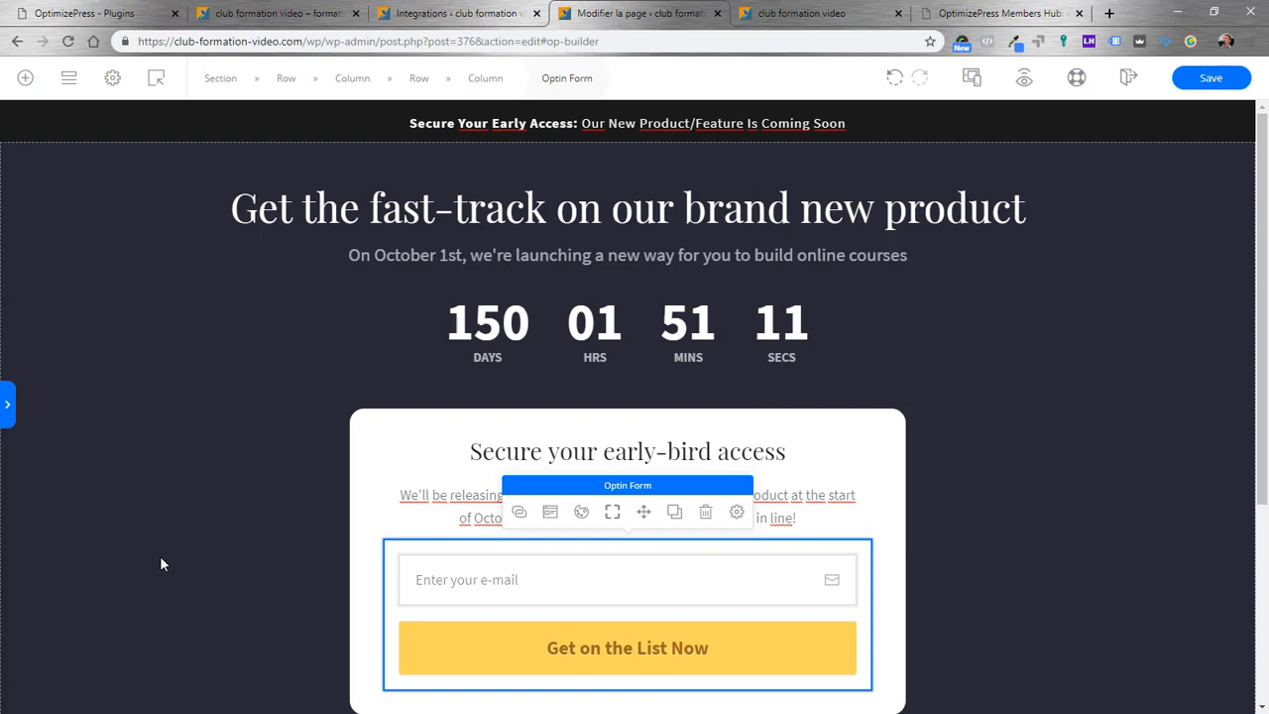
click(8, 414)
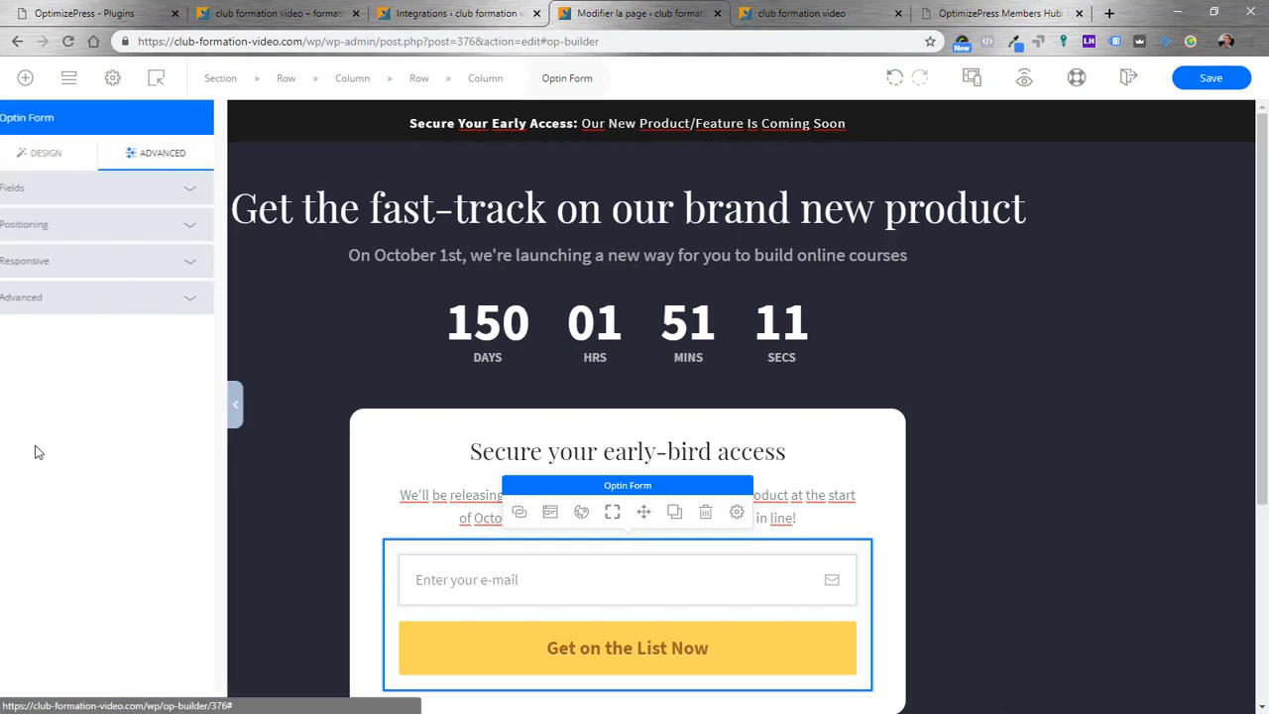
click(270, 124)
click(10, 413)
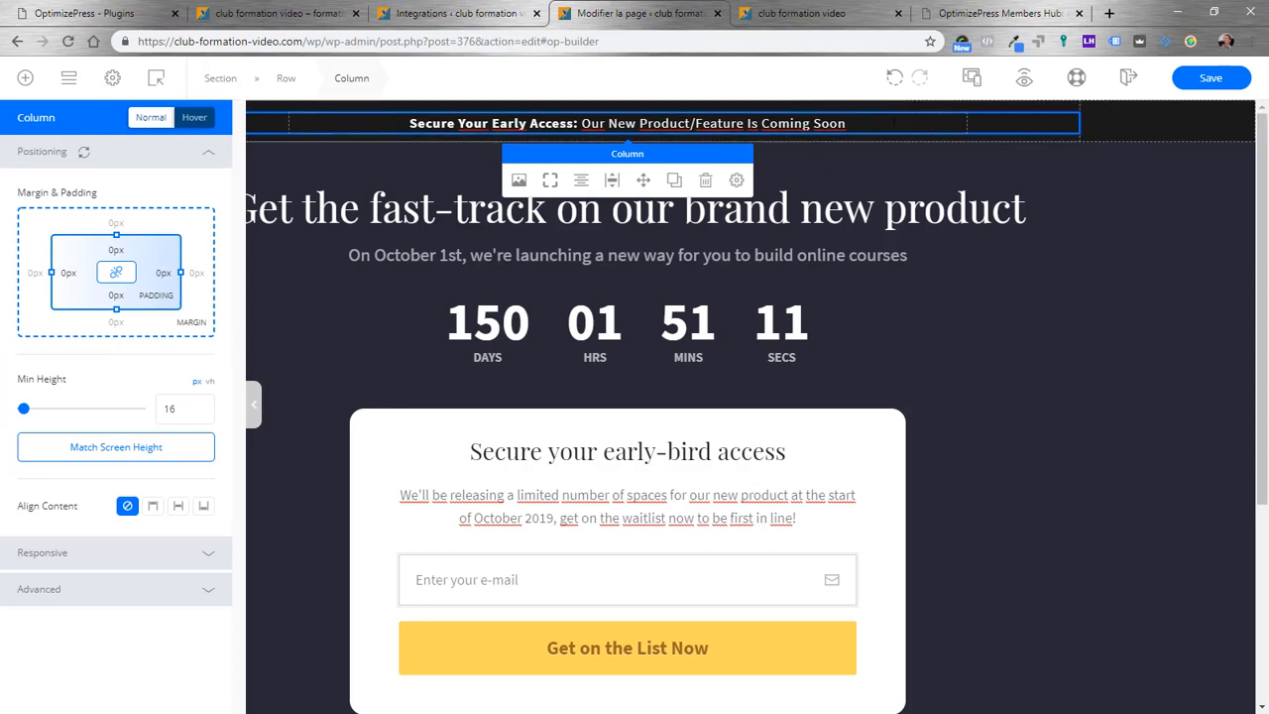
click(1060, 146)
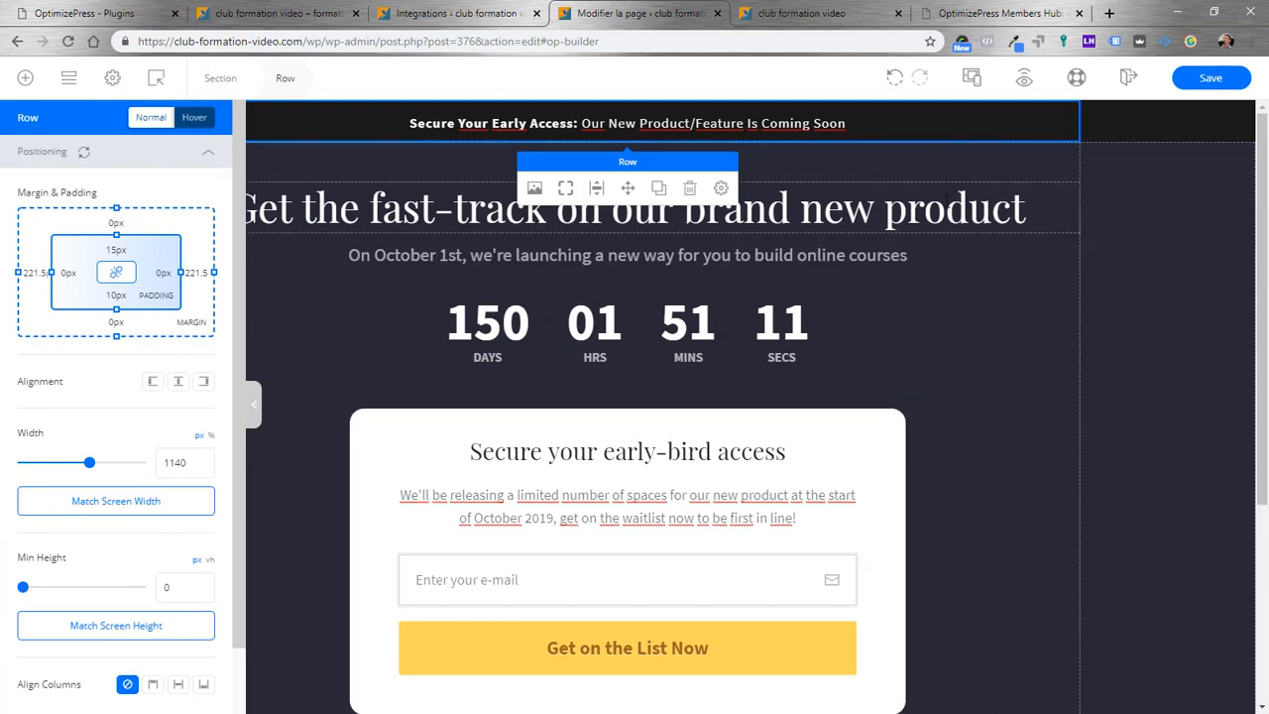
Select the main countdown section and inspect its full extent down to the copyright footer
click(1201, 305)
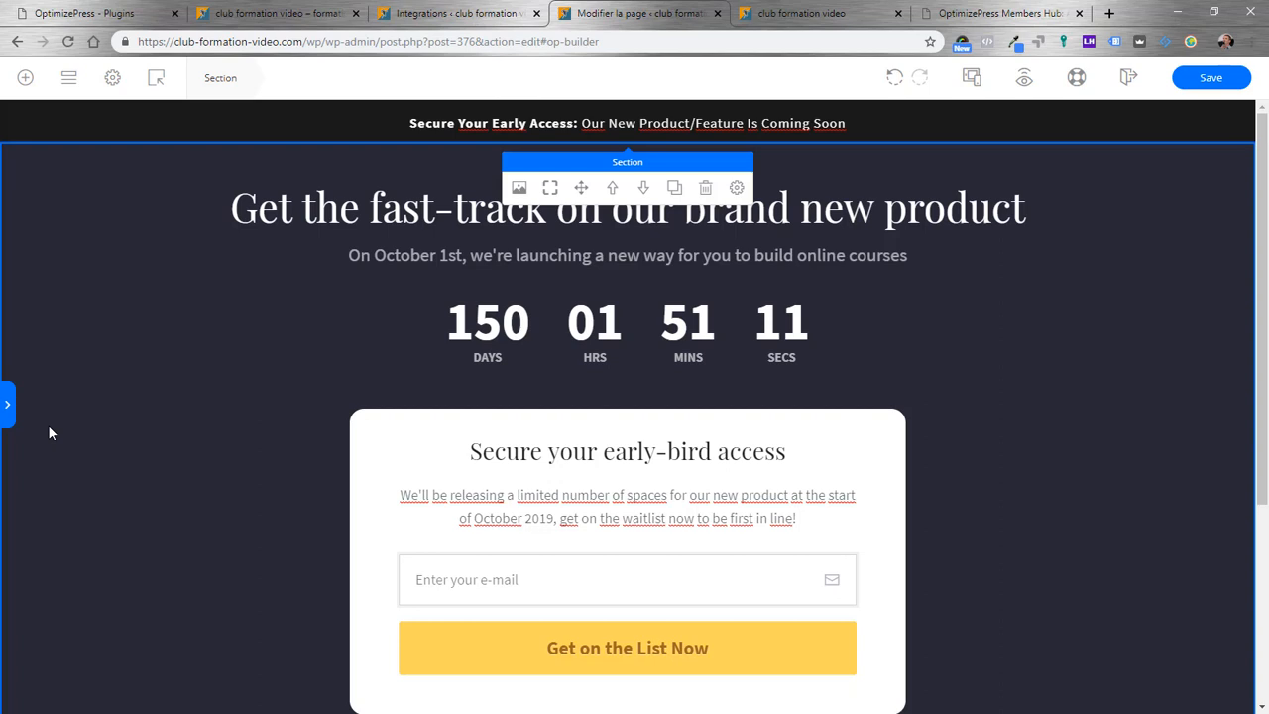
scroll(121, 443, down, 3)
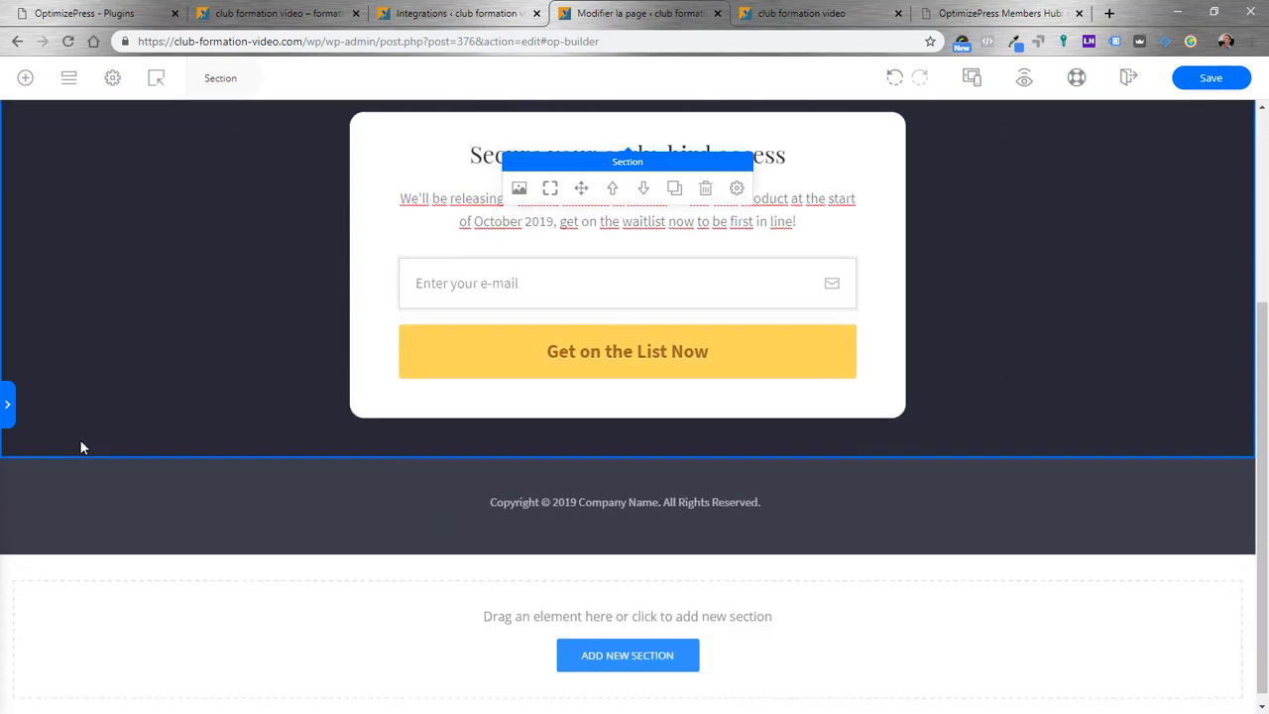
scroll(118, 442, up, 3)
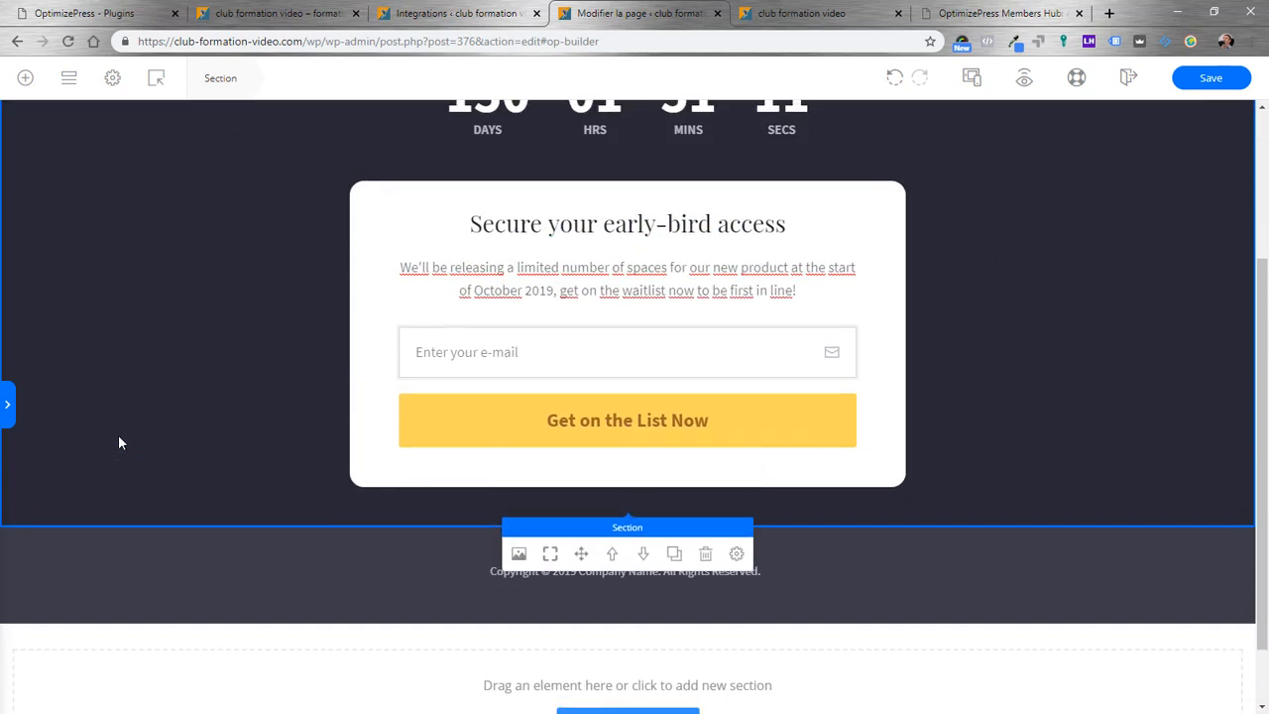
scroll(118, 442, down, 3)
scroll(118, 442, up, 3)
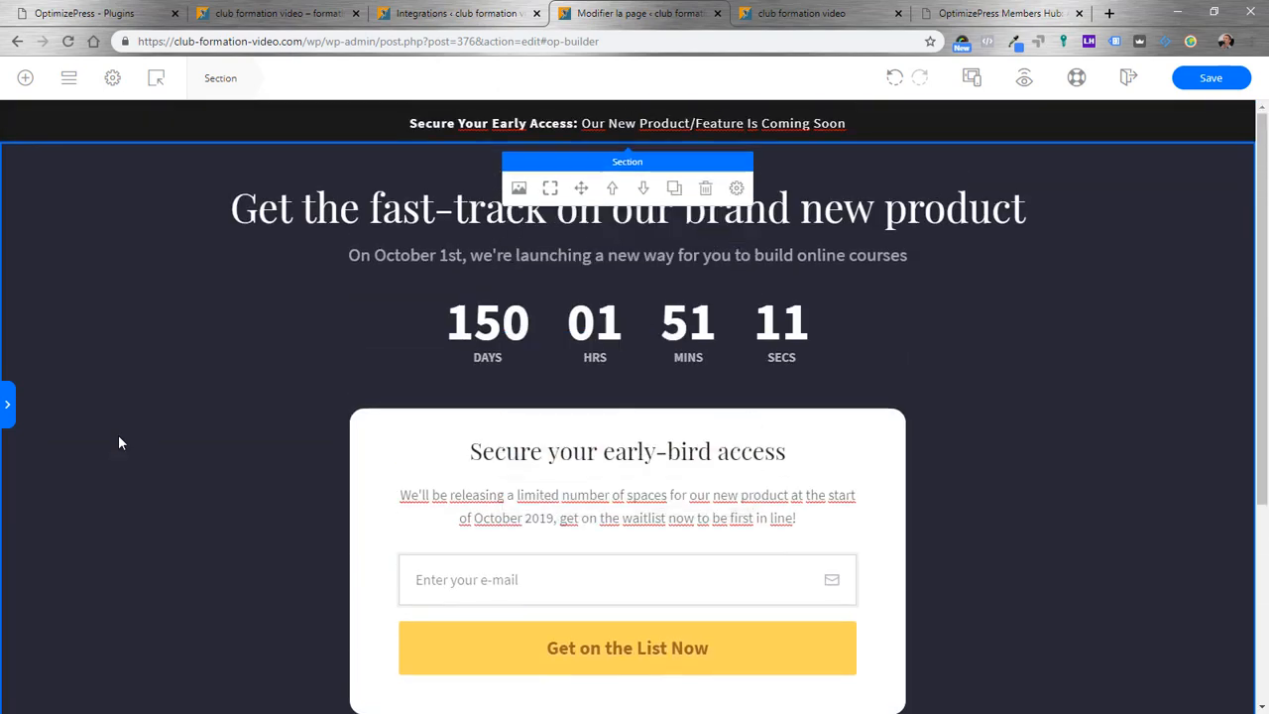
Select the announcement bar, main countdown and copyright footer sections in turn to examine how the page is divided
click(51, 118)
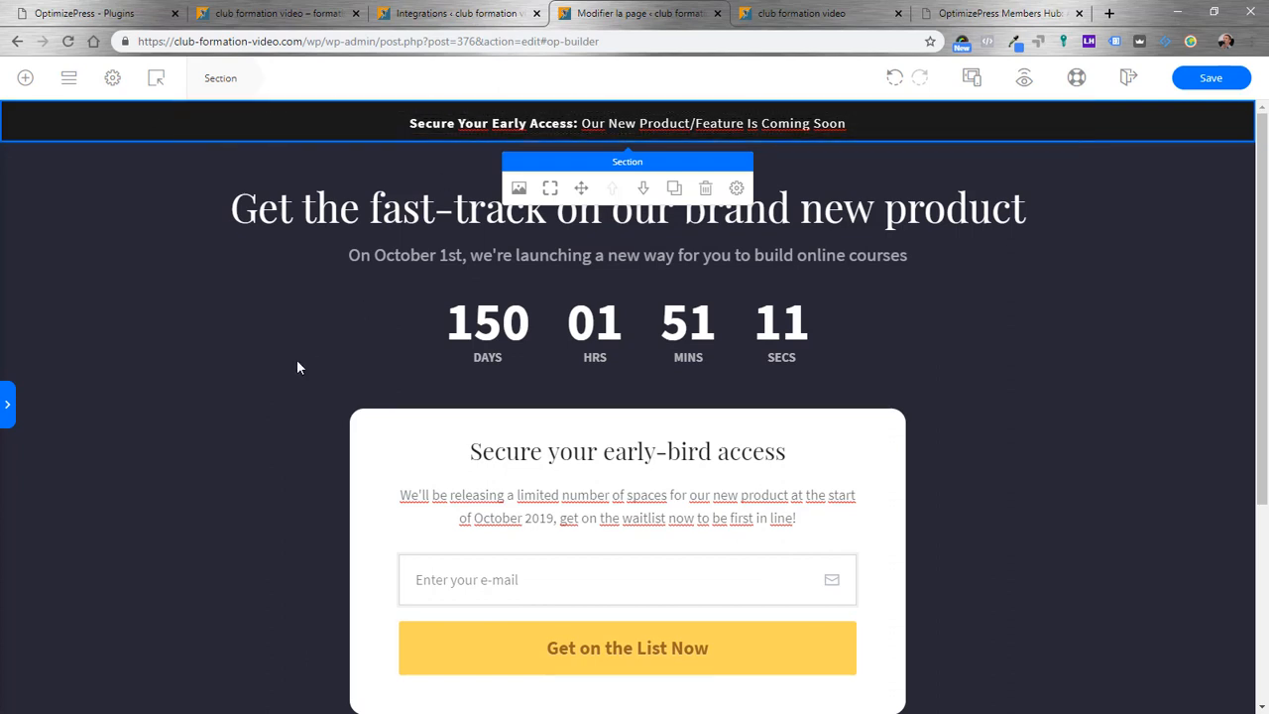
click(65, 180)
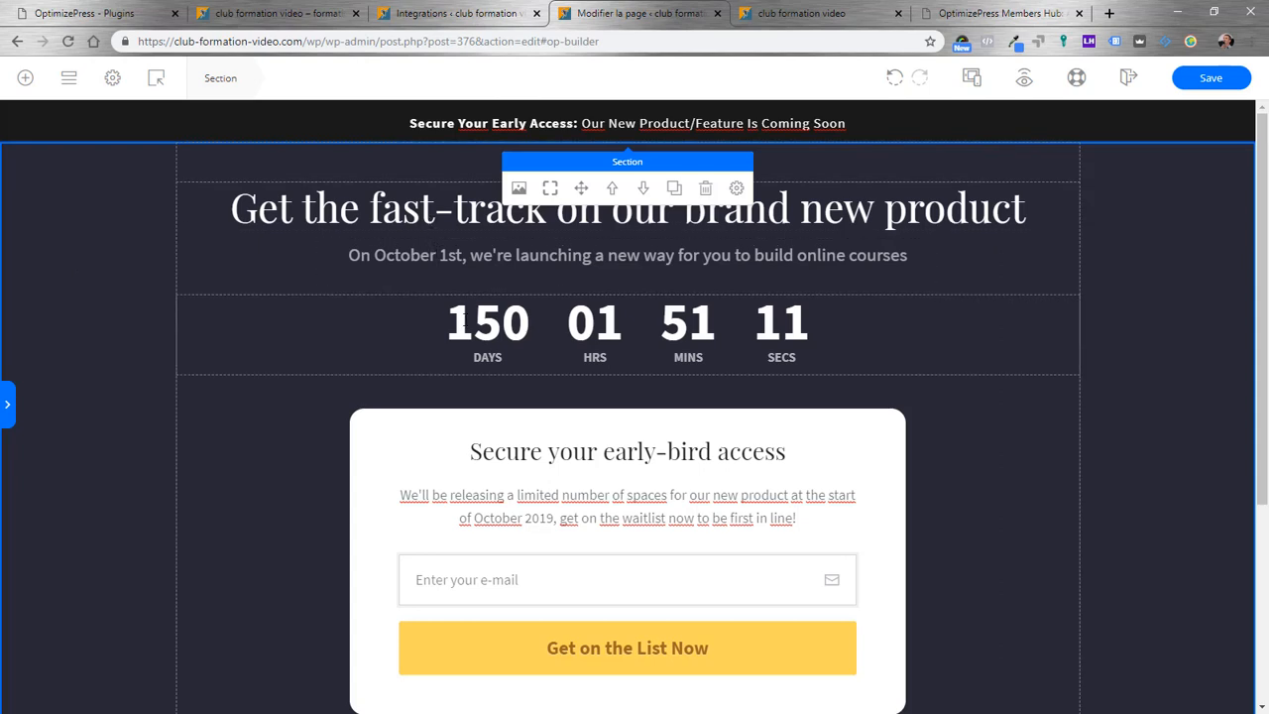
scroll(83, 473, down, 3)
click(91, 497)
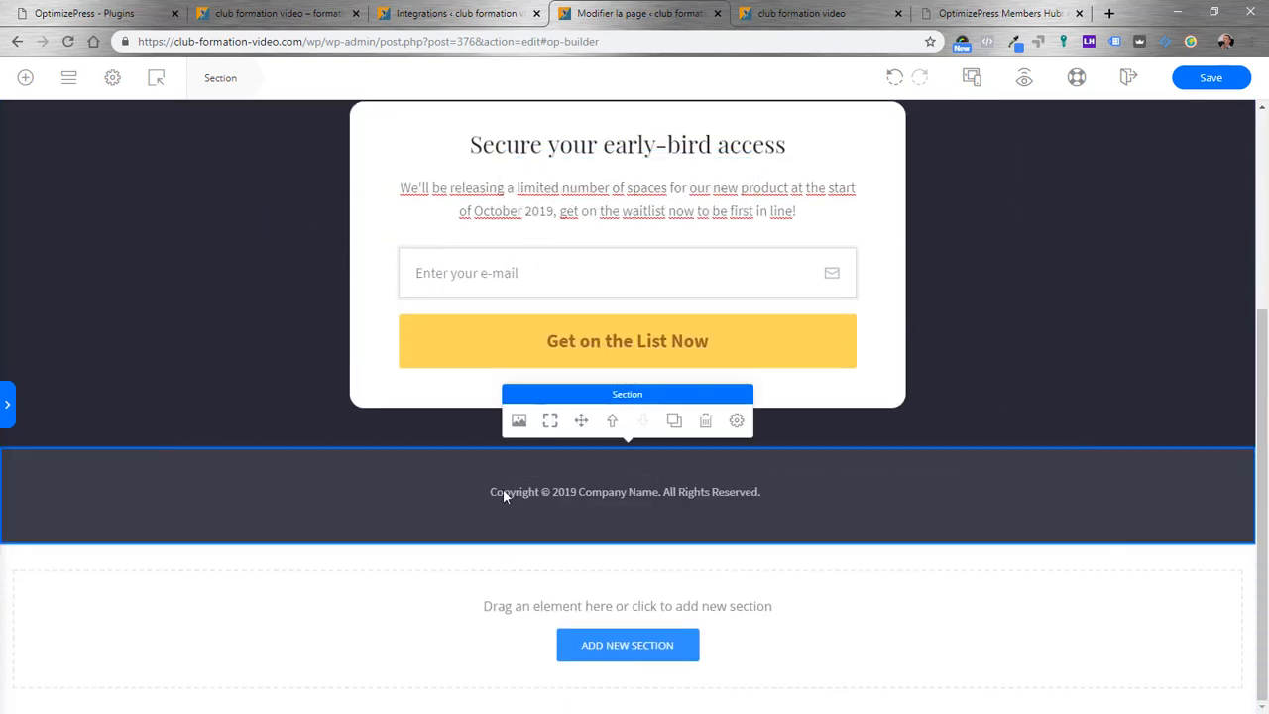
scroll(72, 494, up, 3)
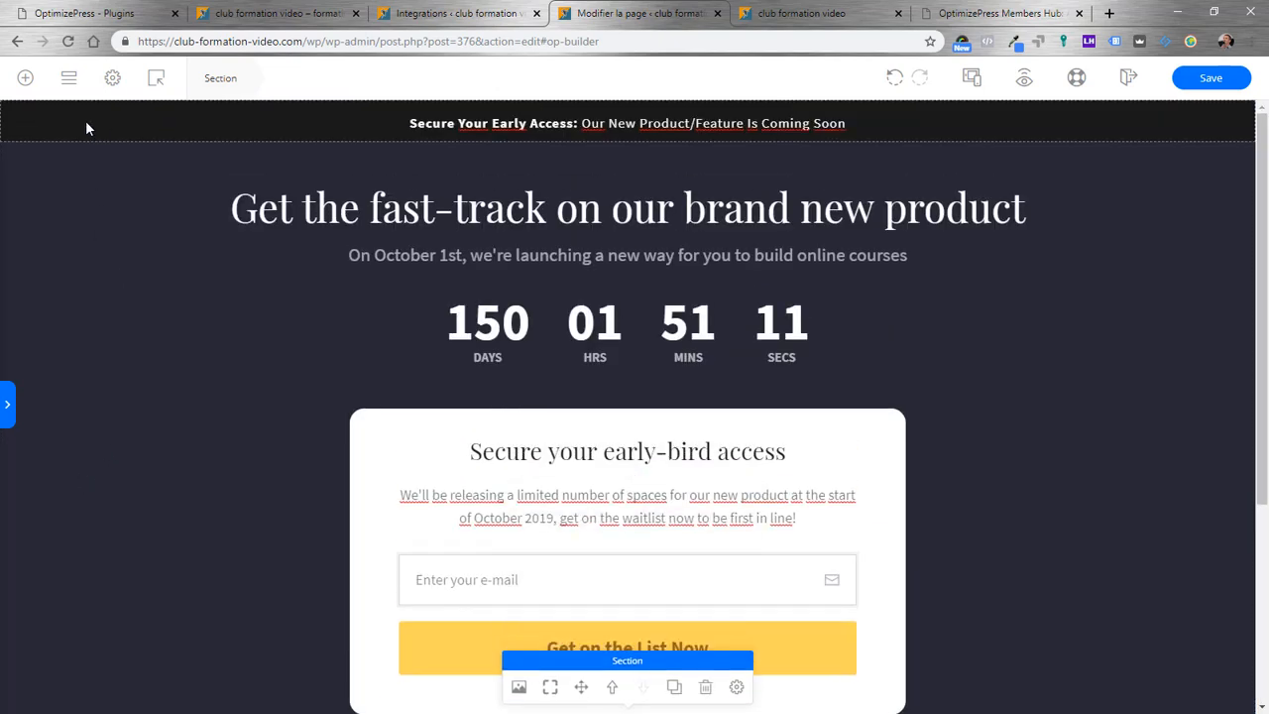
click(91, 252)
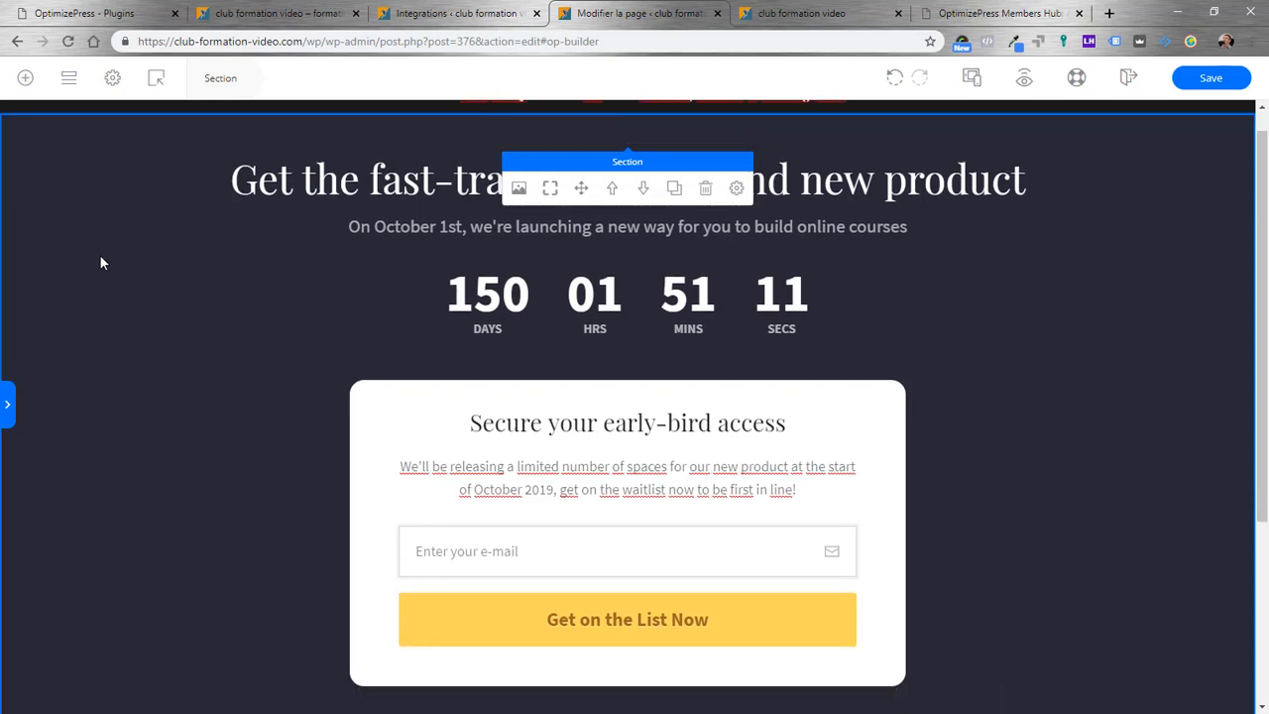
scroll(103, 263, down, 3)
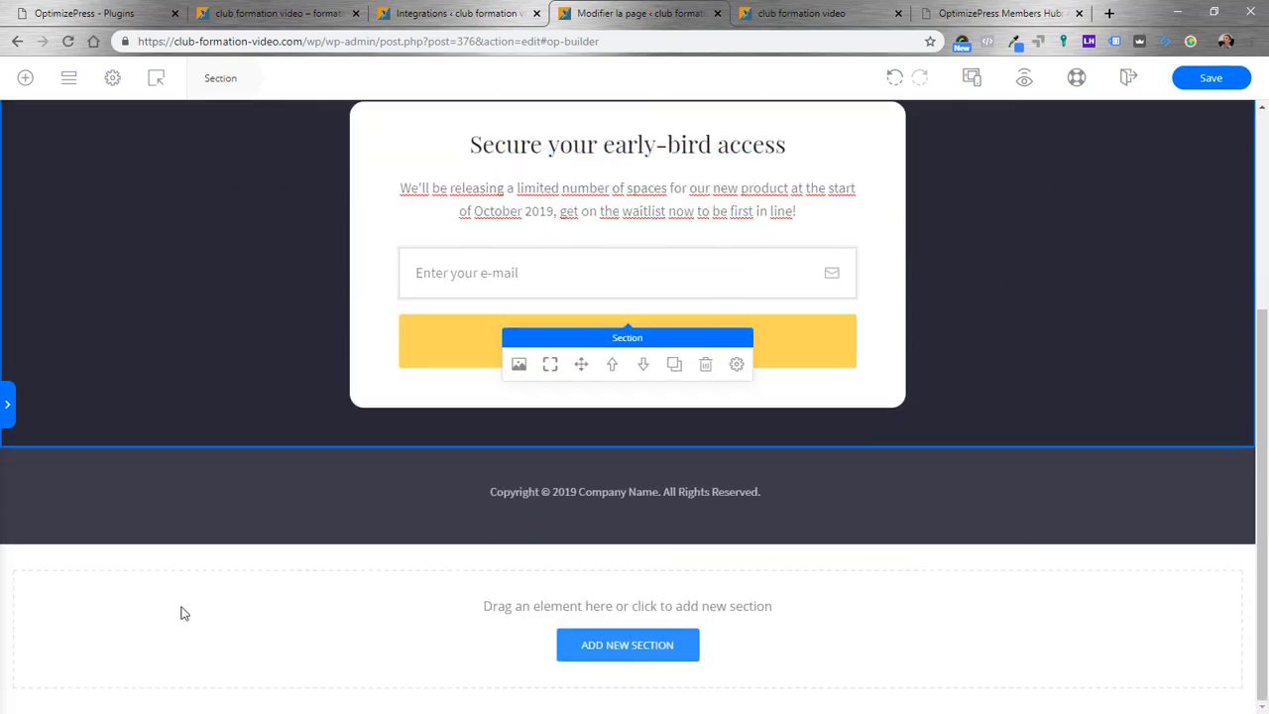
click(109, 506)
Select the "Secure your early-bird access" headline in the white card
scroll(109, 505, up, 3)
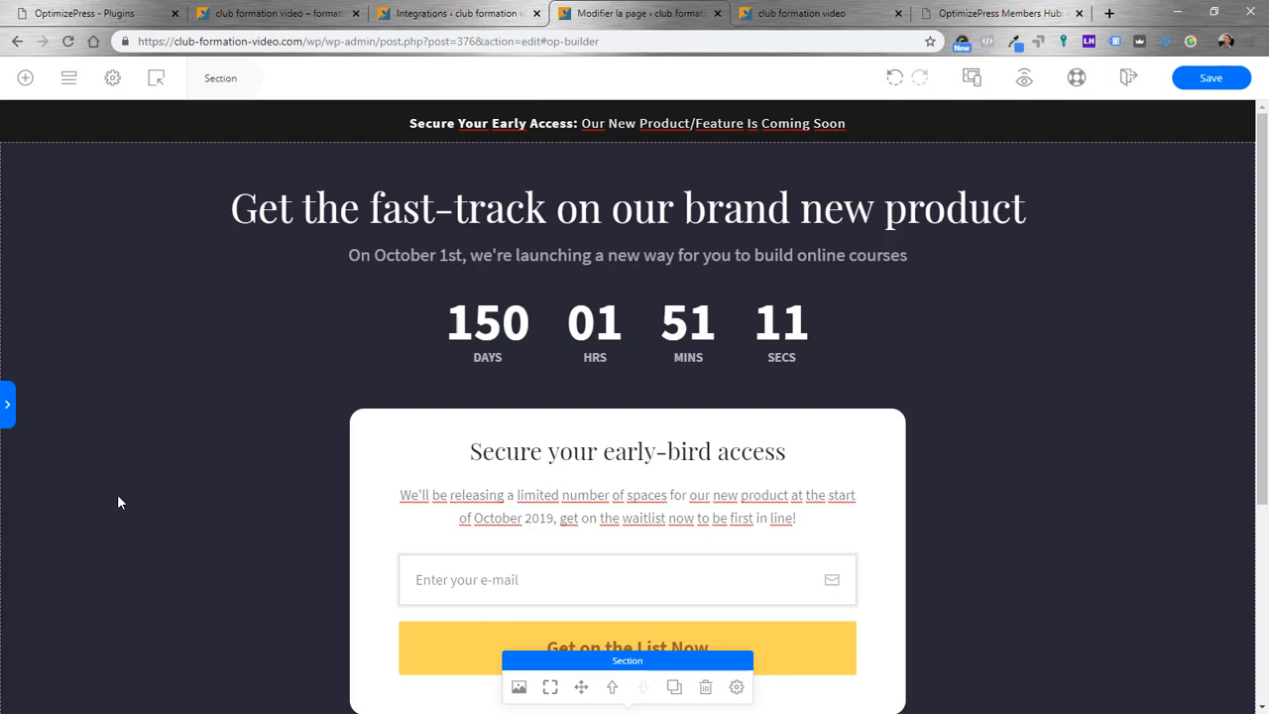
click(525, 454)
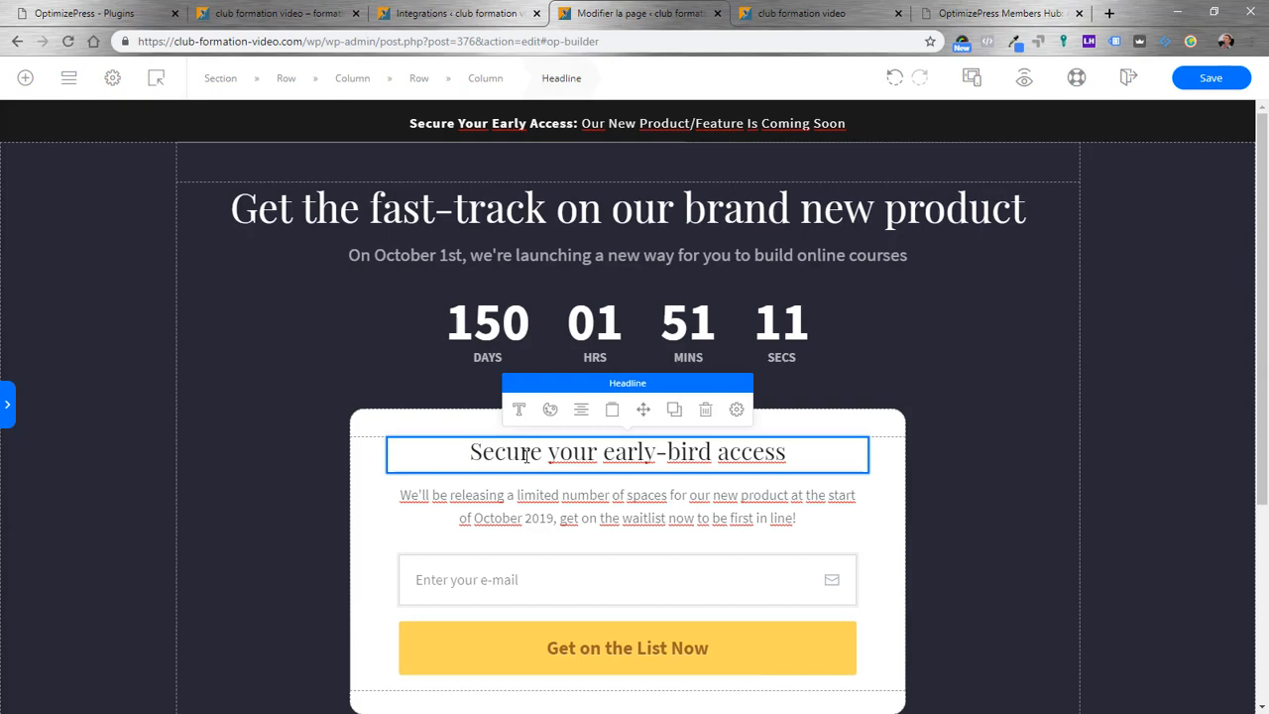